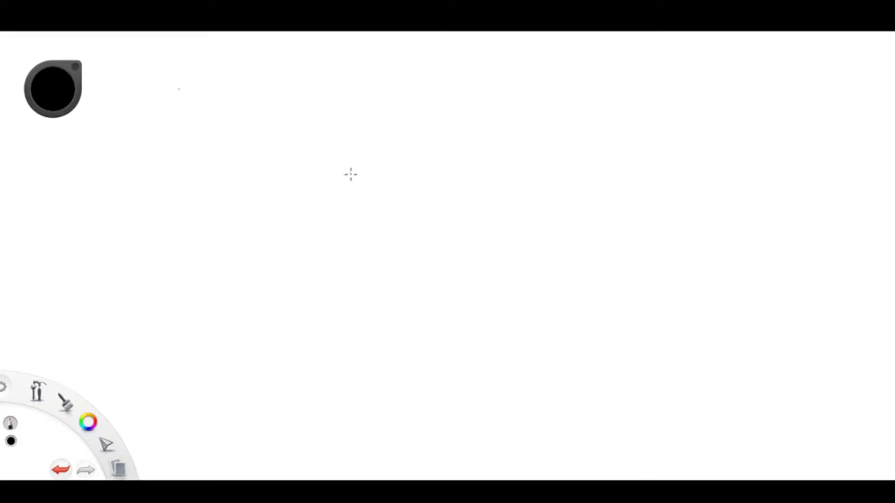
# - Sketch the front-view head circle, then lasso it to move and enlarge it
pyautogui.moveTo(285, 186)
pyautogui.mouseDown()
pyautogui.moveTo(247, 256)
pyautogui.moveTo(222, 172)
pyautogui.mouseUp()
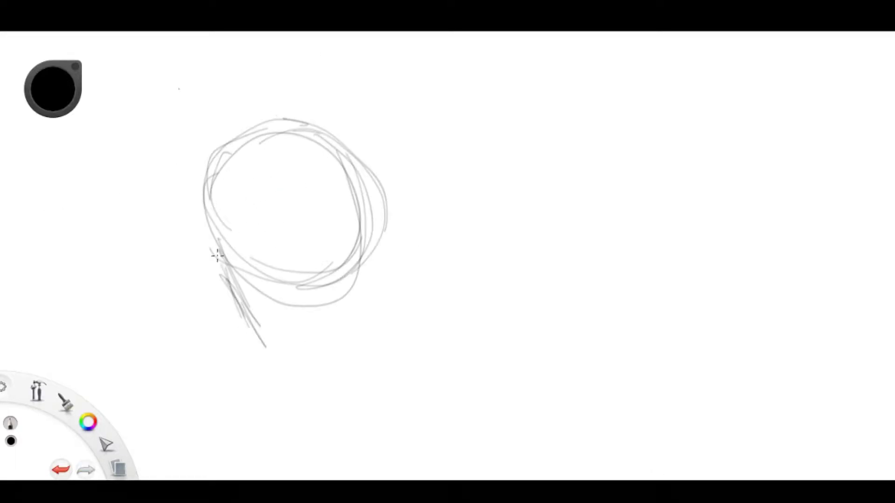
pyautogui.moveTo(173, 96); pyautogui.dragTo(190, 390)
pyautogui.moveTo(399, 270)
pyautogui.mouseDown()
pyautogui.moveTo(295, 266)
pyautogui.moveTo(349, 277)
pyautogui.mouseUp()
pyautogui.click(359, 236)
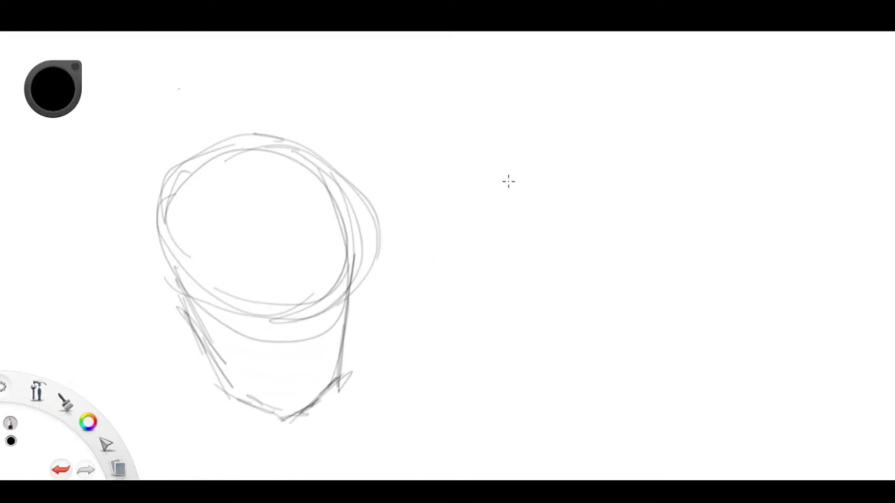
# - Sketch the side-view head with a circle and two side strokes, then lasso and enlarge it
pyautogui.moveTo(573, 165); pyautogui.dragTo(613, 274)
pyautogui.moveTo(526, 390); pyautogui.dragTo(631, 235)
pyautogui.moveTo(561, 378); pyautogui.dragTo(606, 242)
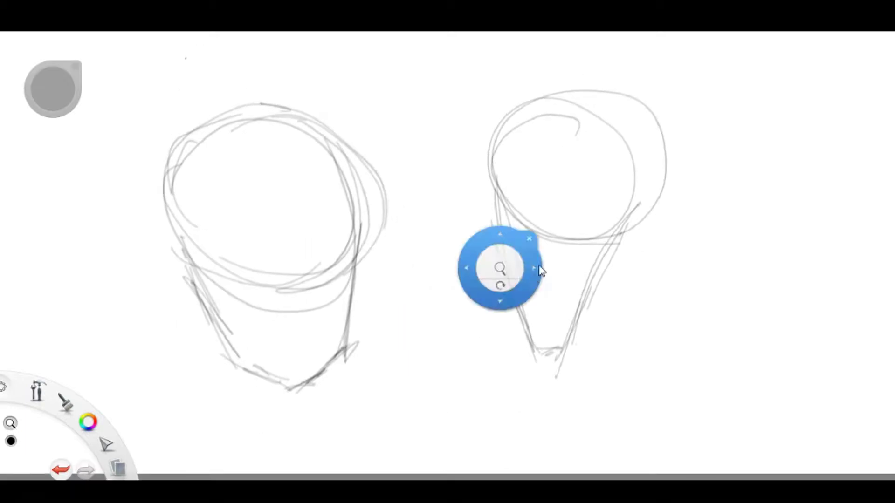
pyautogui.scroll(-3, 499, 265)
pyautogui.moveTo(421, 180); pyautogui.dragTo(420, 182)
pyautogui.moveTo(530, 294)
pyautogui.mouseDown()
pyautogui.moveTo(555, 280)
pyautogui.moveTo(652, 306)
pyautogui.mouseUp()
pyautogui.click(352, 178)
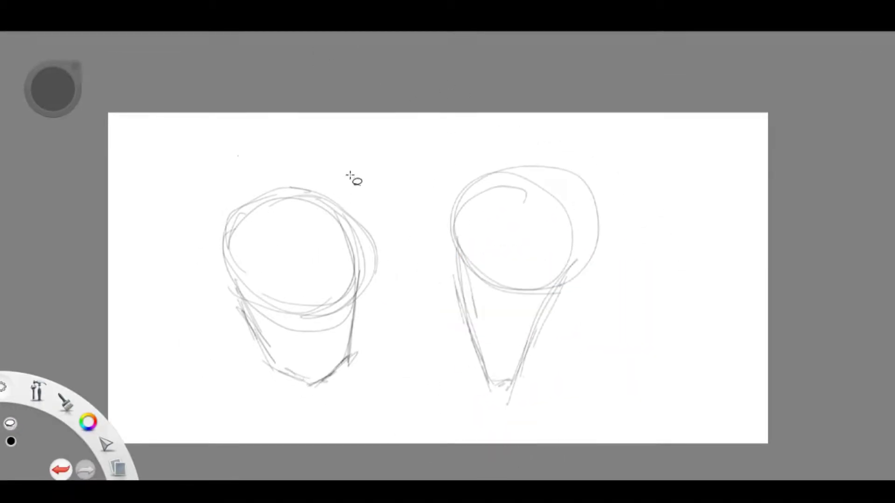
# - Adjust the left head and draw a vertical centre line down it
pyautogui.moveTo(388, 171); pyautogui.dragTo(389, 170)
pyautogui.click(579, 320)
pyautogui.scroll(3, 375, 185)
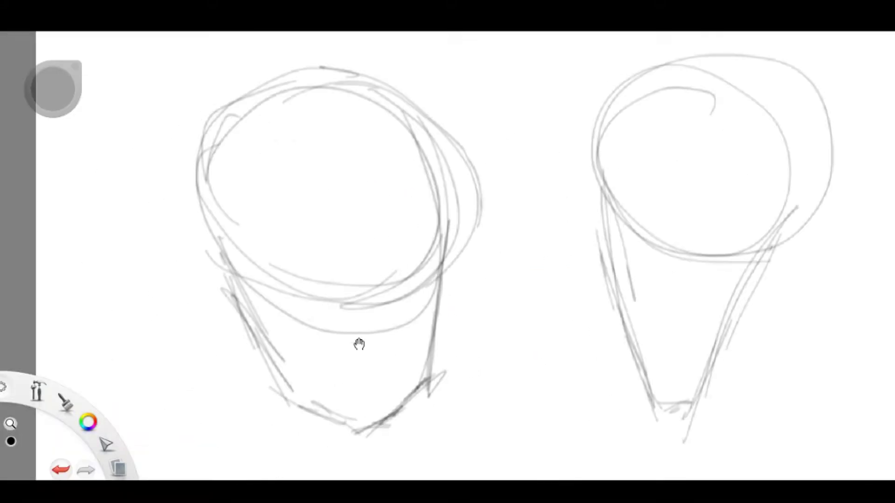
pyautogui.moveTo(382, 203); pyautogui.dragTo(381, 454)
pyautogui.moveTo(273, 243)
pyautogui.mouseDown()
pyautogui.moveTo(322, 368)
pyautogui.moveTo(275, 258)
pyautogui.mouseUp()
# - Redraw the front head's outline, undoing one stray stroke
pyautogui.moveTo(250, 146); pyautogui.dragTo(241, 224)
pyautogui.moveTo(289, 91); pyautogui.dragTo(254, 271)
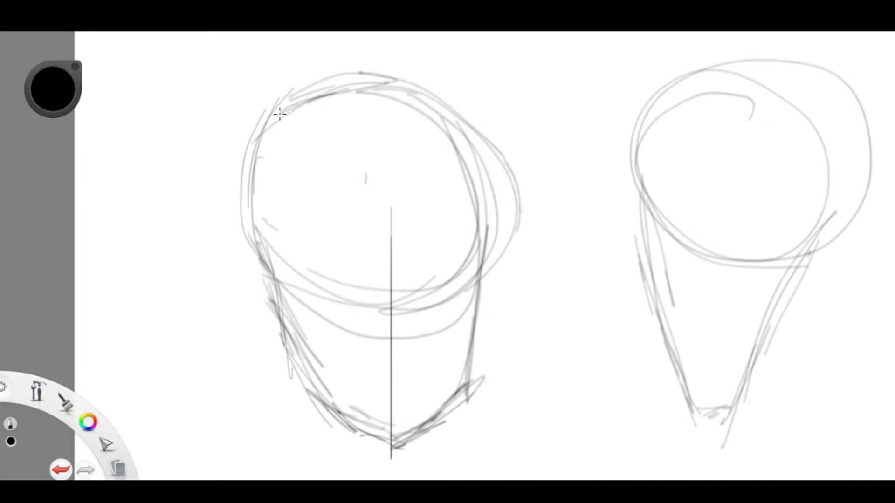
pyautogui.moveTo(249, 140); pyautogui.dragTo(506, 158)
pyautogui.moveTo(454, 330); pyautogui.dragTo(501, 350)
pyautogui.moveTo(480, 126); pyautogui.dragTo(474, 272)
pyautogui.hotkey('ctrl', 'z')
pyautogui.moveTo(534, 312); pyautogui.dragTo(455, 243)
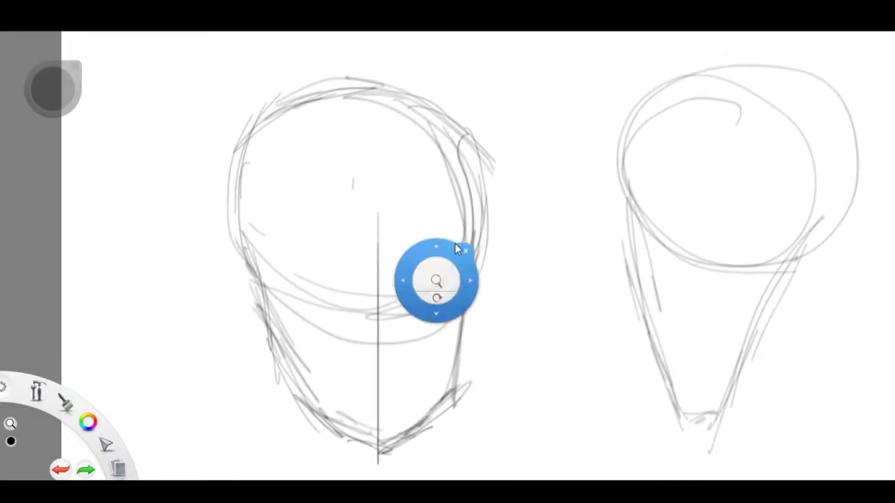
# - Draw the V-shaped brow lines on the front head and a diagonal brow across the side head
pyautogui.moveTo(260, 268); pyautogui.dragTo(342, 236)
pyautogui.moveTo(554, 386); pyautogui.dragTo(323, 386)
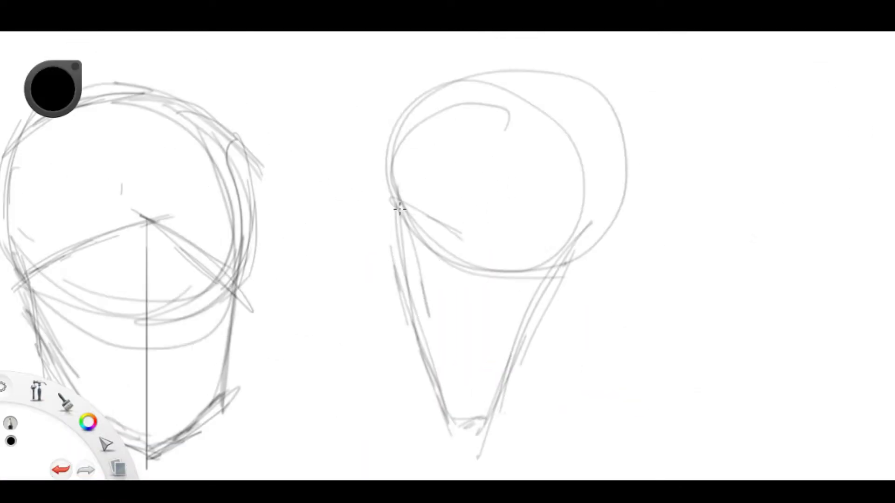
pyautogui.moveTo(387, 195); pyautogui.dragTo(542, 299)
pyautogui.moveTo(544, 374)
pyautogui.mouseDown()
pyautogui.moveTo(246, 250)
pyautogui.moveTo(374, 254)
pyautogui.mouseUp()
pyautogui.moveTo(344, 194); pyautogui.dragTo(432, 275)
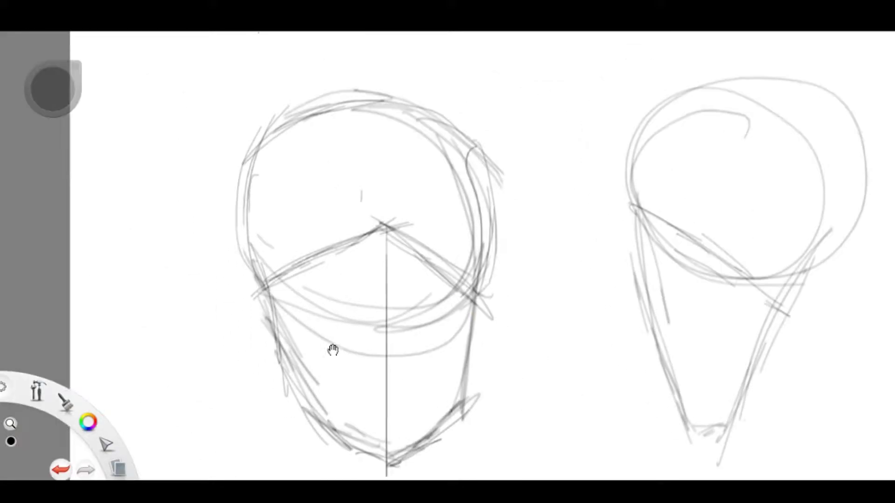
pyautogui.moveTo(219, 266); pyautogui.dragTo(275, 301)
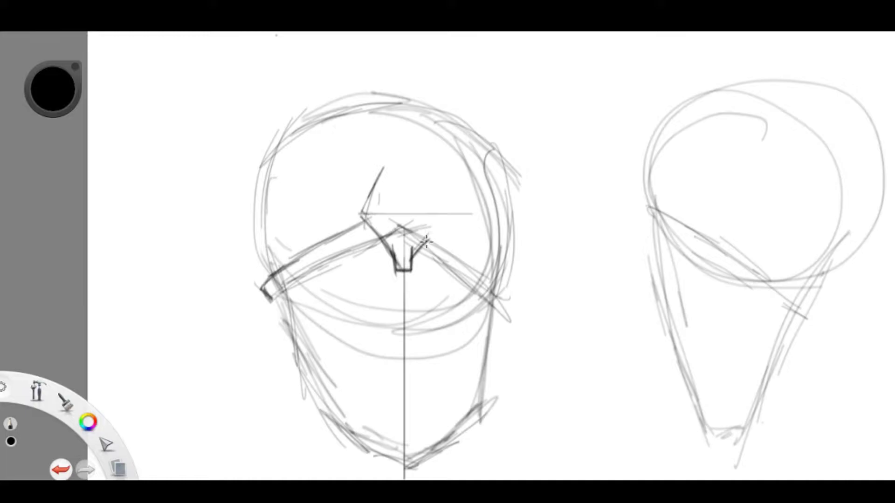
# - Draw the diamond nose piece and a vertical horn stroke on the front head
pyautogui.moveTo(416, 171); pyautogui.dragTo(413, 297)
pyautogui.moveTo(367, 330); pyautogui.dragTo(391, 284)
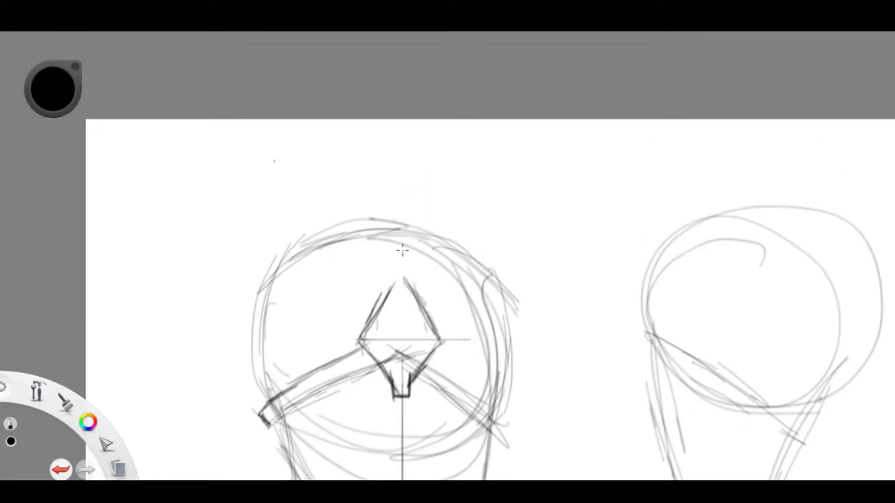
pyautogui.moveTo(416, 218); pyautogui.dragTo(414, 308)
# - Start the side helmet's front edge and hatch its brow band
pyautogui.moveTo(587, 469)
pyautogui.mouseDown()
pyautogui.moveTo(485, 389)
pyautogui.moveTo(376, 410)
pyautogui.mouseUp()
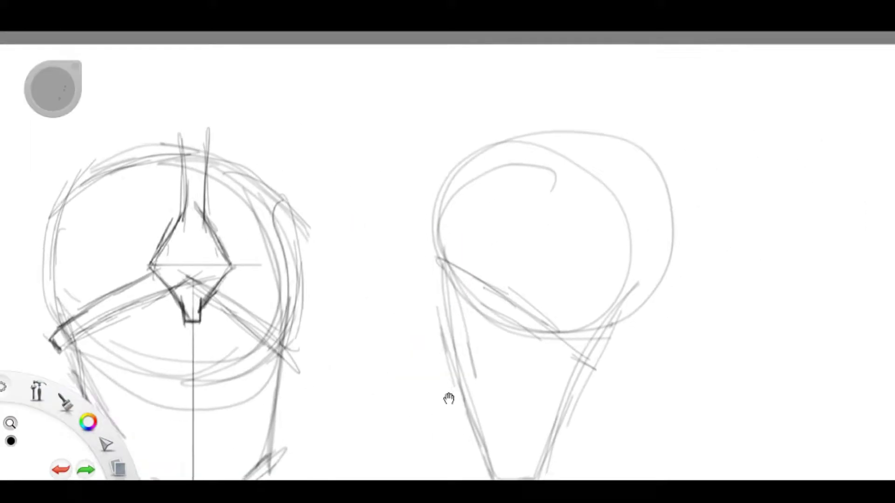
pyautogui.moveTo(412, 223); pyautogui.dragTo(416, 278)
pyautogui.moveTo(427, 240)
pyautogui.mouseDown()
pyautogui.moveTo(527, 313)
pyautogui.moveTo(482, 263)
pyautogui.mouseUp()
pyautogui.moveTo(606, 324)
pyautogui.mouseDown()
pyautogui.moveTo(428, 239)
pyautogui.moveTo(414, 289)
pyautogui.mouseUp()
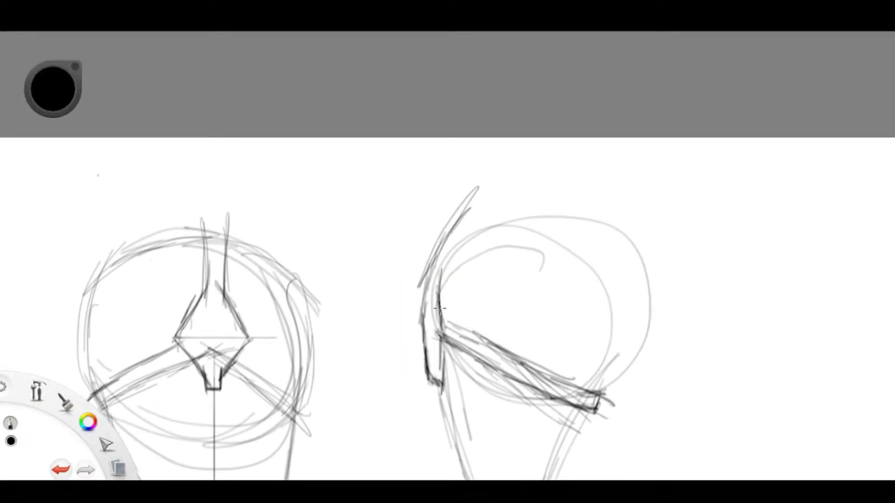
# - Draw the curved sides of the nose guard and a long diagonal brow stroke
pyautogui.moveTo(401, 393)
pyautogui.mouseDown()
pyautogui.moveTo(418, 368)
pyautogui.moveTo(480, 382)
pyautogui.mouseUp()
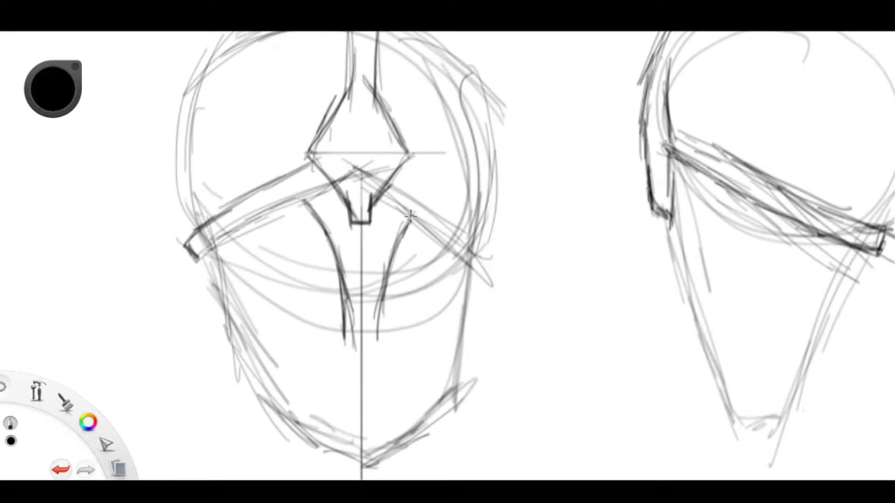
pyautogui.moveTo(403, 236); pyautogui.dragTo(383, 335)
pyautogui.moveTo(498, 284); pyautogui.dragTo(402, 182)
pyautogui.moveTo(509, 281); pyautogui.dragTo(526, 226)
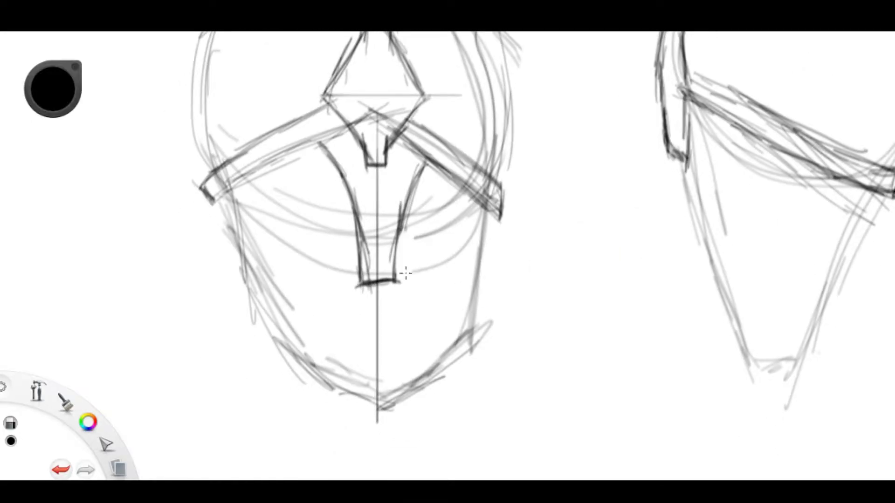
pyautogui.moveTo(495, 246); pyautogui.dragTo(531, 390)
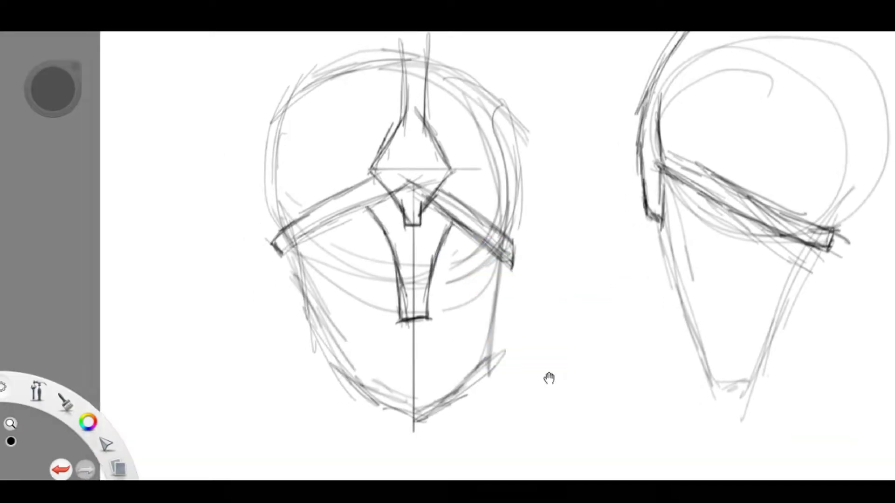
# - Erase stray strokes on the left cheek and zoom in on the front head
pyautogui.moveTo(283, 253); pyautogui.dragTo(308, 290)
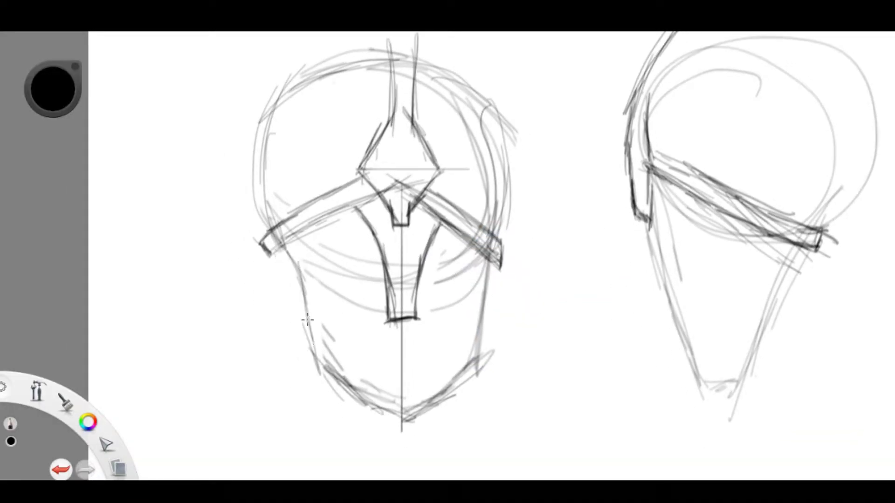
pyautogui.moveTo(489, 253); pyautogui.dragTo(504, 366)
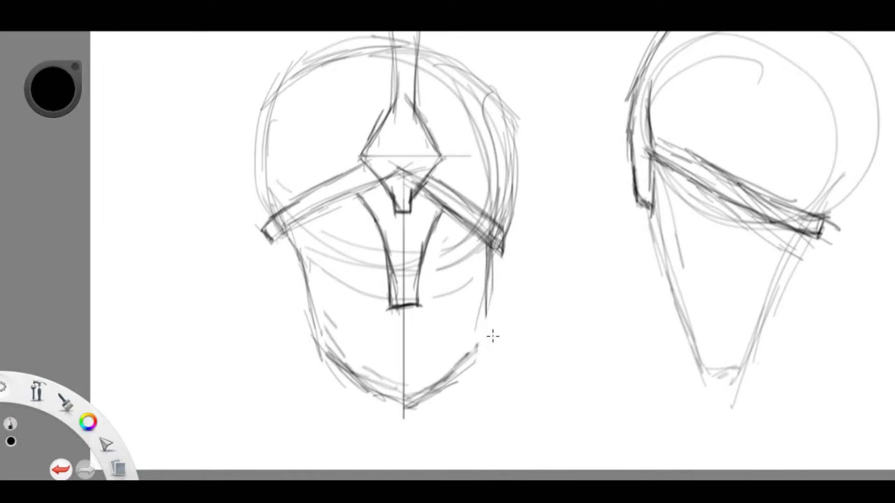
pyautogui.moveTo(441, 314)
pyautogui.mouseDown()
pyautogui.moveTo(393, 326)
pyautogui.moveTo(508, 257)
pyautogui.mouseUp()
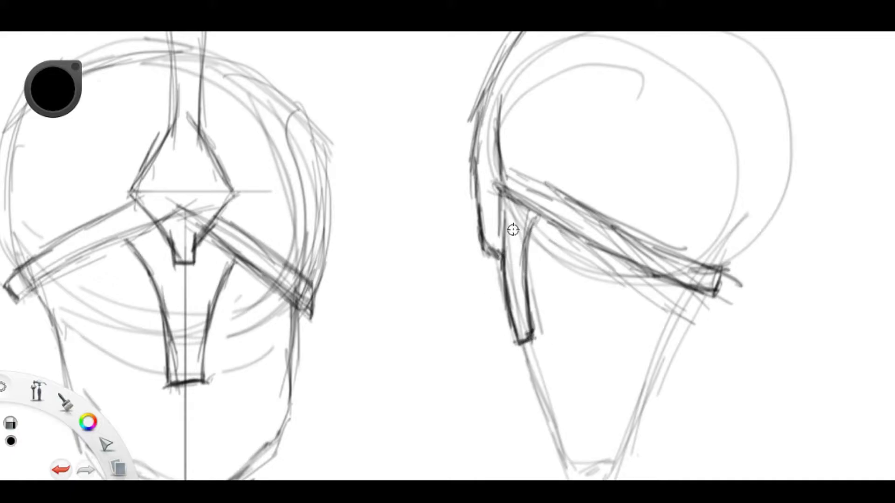
pyautogui.moveTo(369, 287)
pyautogui.mouseDown()
pyautogui.moveTo(535, 309)
pyautogui.moveTo(424, 280)
pyautogui.moveTo(291, 203)
pyautogui.mouseUp()
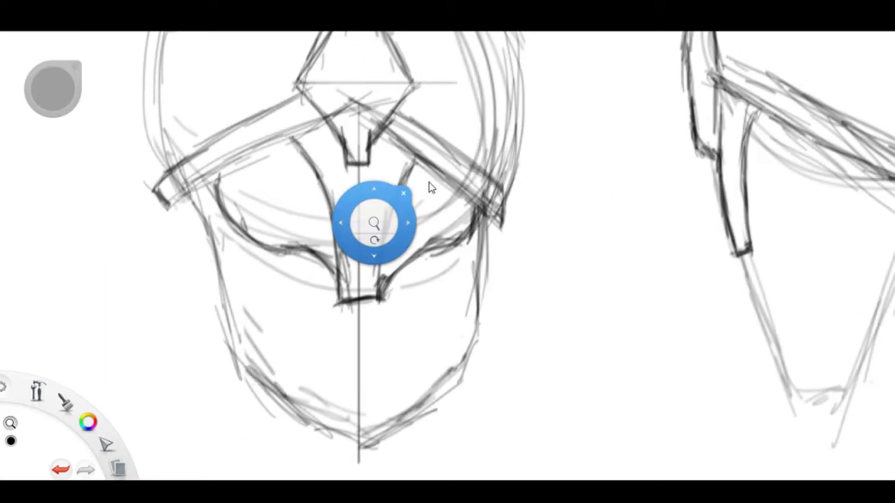
pyautogui.moveTo(425, 186); pyautogui.dragTo(471, 304)
# - Draw a lower-face line, then raise and rotate the right brow band piece
pyautogui.moveTo(257, 290)
pyautogui.mouseDown()
pyautogui.moveTo(492, 289)
pyautogui.moveTo(312, 58)
pyautogui.mouseUp()
pyautogui.press('e')
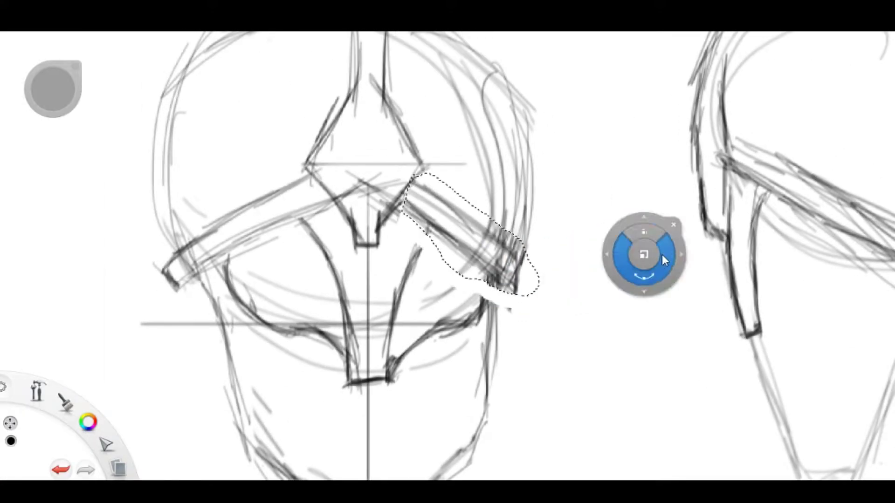
pyautogui.moveTo(662, 255)
pyautogui.mouseDown()
pyautogui.moveTo(605, 278)
pyautogui.moveTo(661, 275)
pyautogui.mouseUp()
pyautogui.click(561, 231)
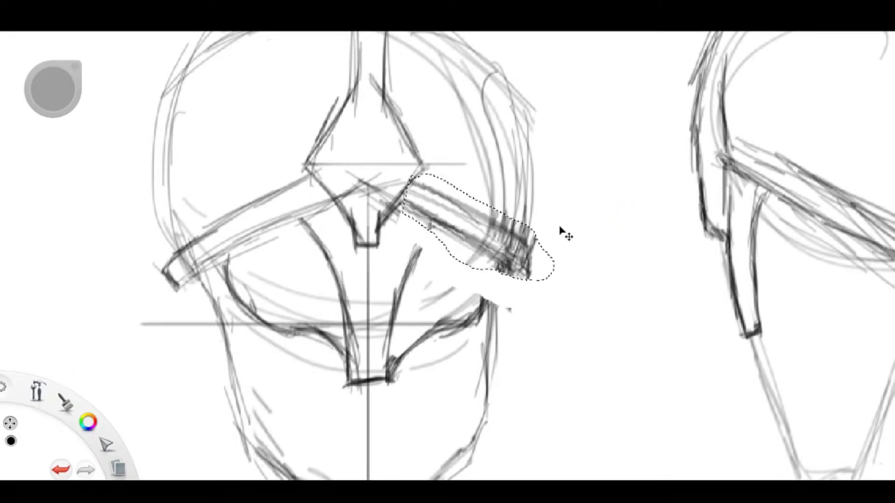
pyautogui.press('e')
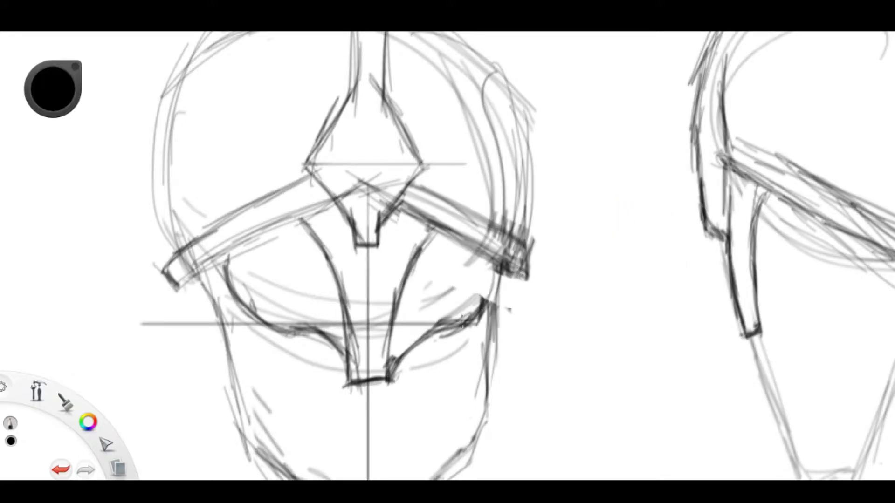
# - Darken the front head's right edge and draw a horizontal guide across the face
pyautogui.moveTo(487, 301); pyautogui.dragTo(499, 233)
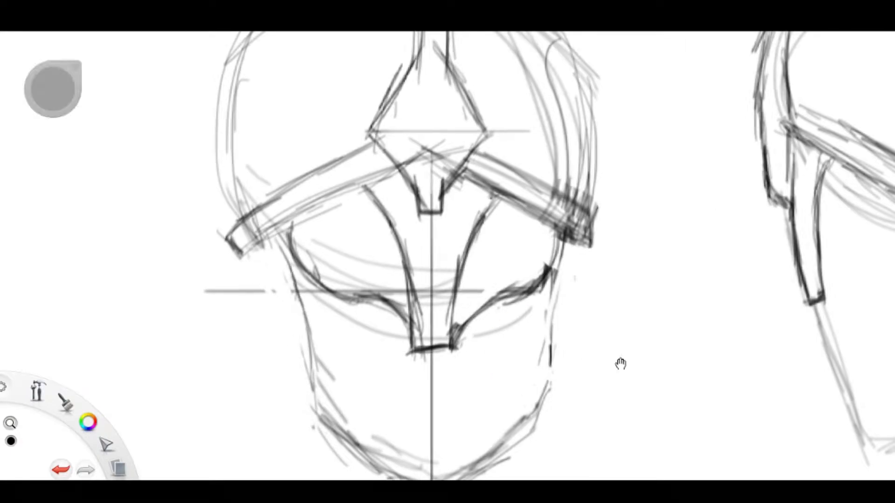
pyautogui.hscroll(2, 619, 362)
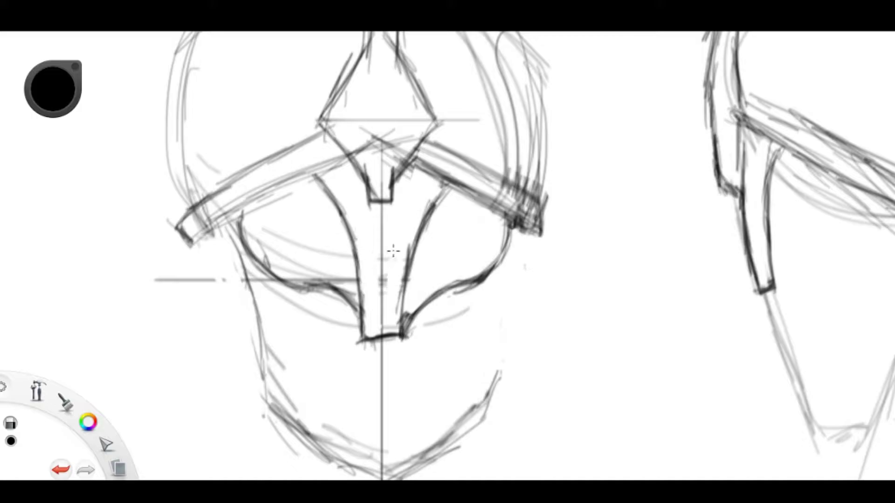
pyautogui.scroll(1, 327, 351)
pyautogui.moveTo(560, 315); pyautogui.dragTo(334, 315)
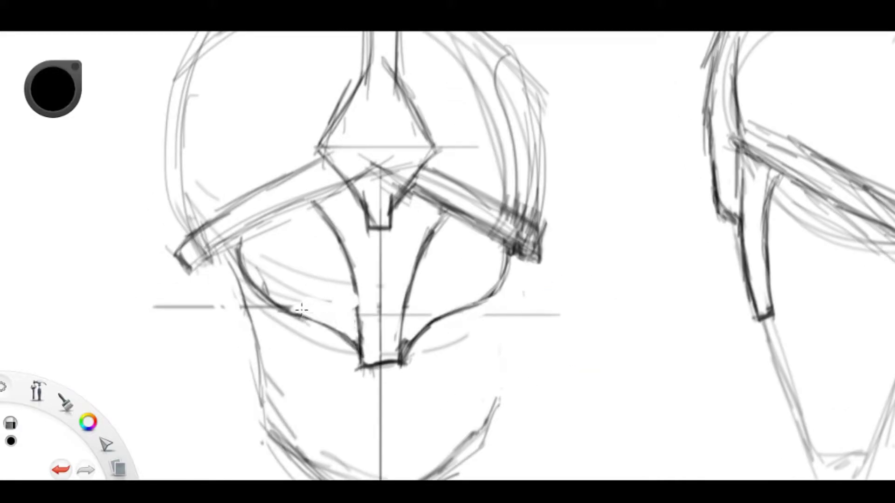
pyautogui.scroll(2, 286, 351)
# - Draw curved eye openings on both sides with two horizontal guides across the eyes
pyautogui.moveTo(469, 263); pyautogui.dragTo(568, 273)
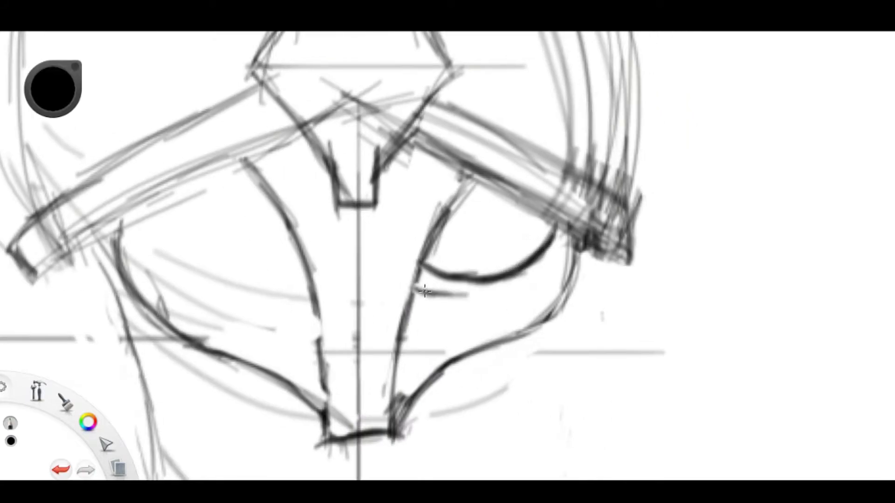
pyautogui.moveTo(410, 300); pyautogui.dragTo(570, 241)
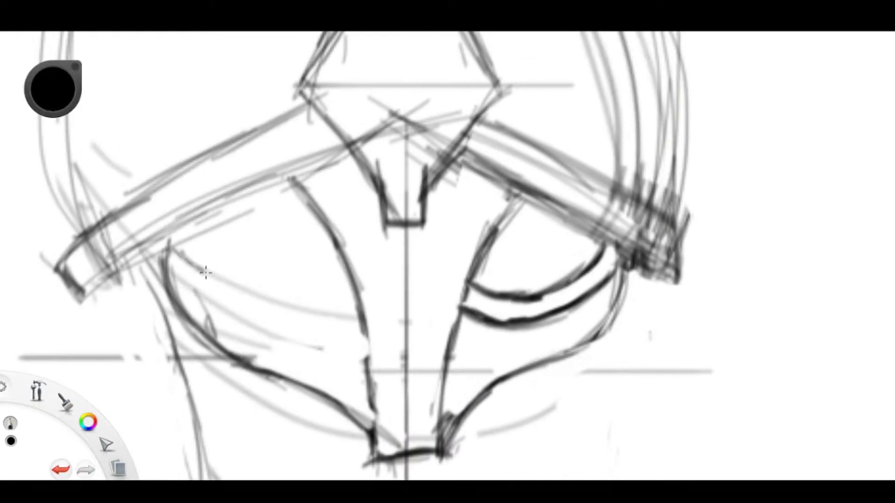
pyautogui.moveTo(180, 250); pyautogui.dragTo(353, 281)
pyautogui.moveTo(514, 282); pyautogui.dragTo(280, 282)
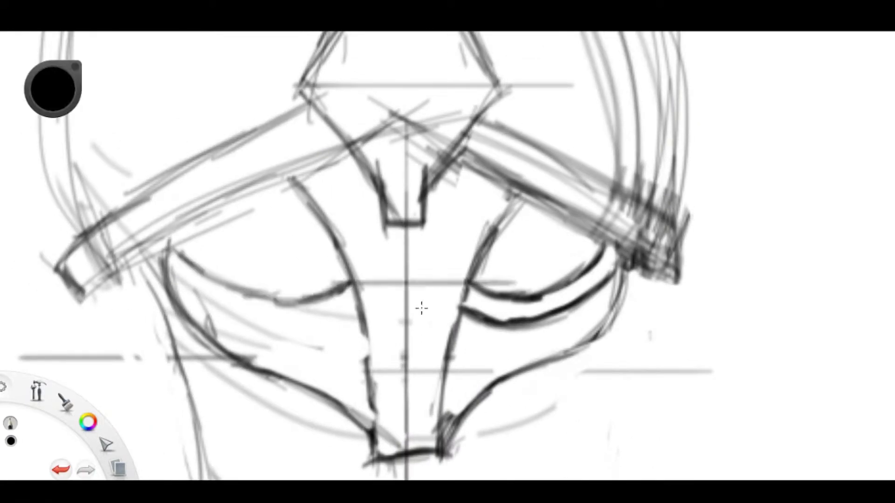
pyautogui.moveTo(224, 305); pyautogui.dragTo(347, 283)
pyautogui.moveTo(602, 241)
pyautogui.mouseDown()
pyautogui.moveTo(179, 241)
pyautogui.moveTo(314, 303)
pyautogui.moveTo(357, 285)
pyautogui.mouseUp()
# - Add a second curve under the left eye and darken the inner left cheek and chin lines
pyautogui.scroll(-5, 357, 285)
pyautogui.moveTo(557, 269); pyautogui.dragTo(571, 287)
pyautogui.scroll(5, 571, 286)
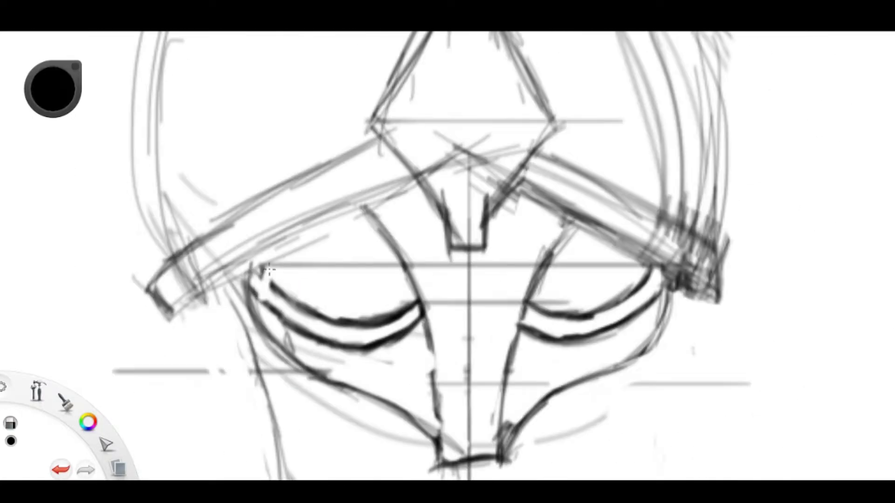
pyautogui.moveTo(280, 261)
pyautogui.mouseDown()
pyautogui.moveTo(260, 321)
pyautogui.moveTo(212, 285)
pyautogui.mouseUp()
pyautogui.scroll(3, 400, 204)
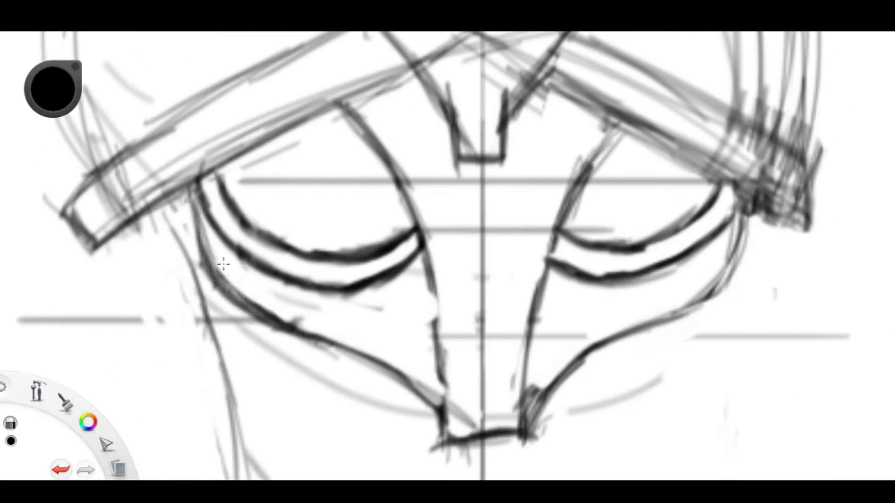
pyautogui.moveTo(424, 261); pyautogui.dragTo(443, 387)
pyautogui.moveTo(380, 259)
pyautogui.mouseDown()
pyautogui.moveTo(391, 363)
pyautogui.moveTo(550, 259)
pyautogui.mouseUp()
# - Zoom out to both views and lasso the side-view head to adjust it
pyautogui.scroll(-5, 551, 286)
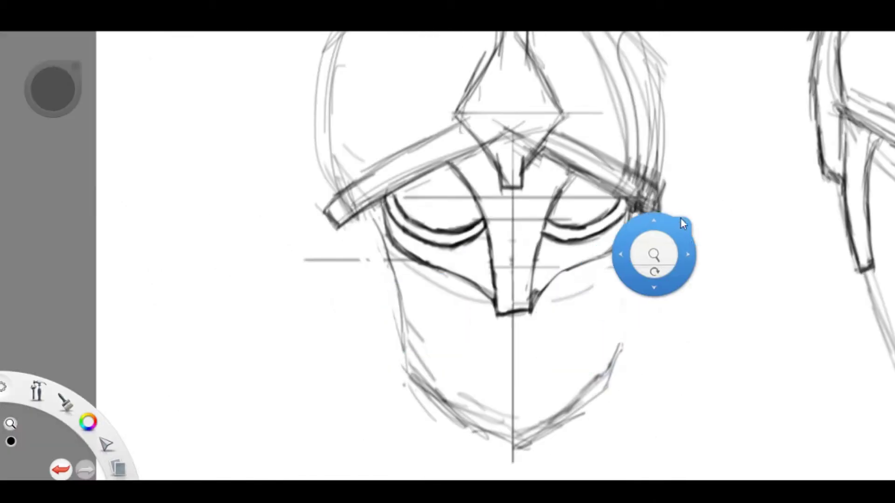
pyautogui.moveTo(460, 223)
pyautogui.mouseDown()
pyautogui.moveTo(187, 322)
pyautogui.moveTo(583, 317)
pyautogui.mouseUp()
pyautogui.scroll(-2, 187, 322)
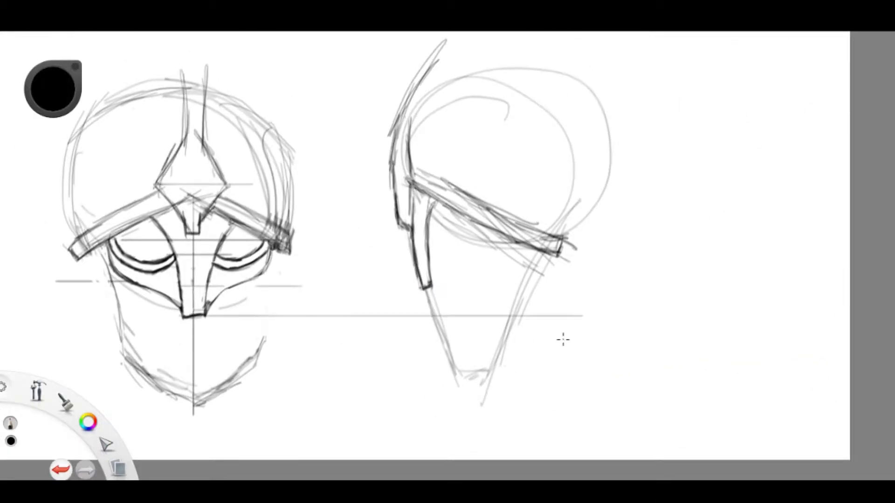
pyautogui.moveTo(466, 336); pyautogui.dragTo(461, 354)
pyautogui.click(650, 266)
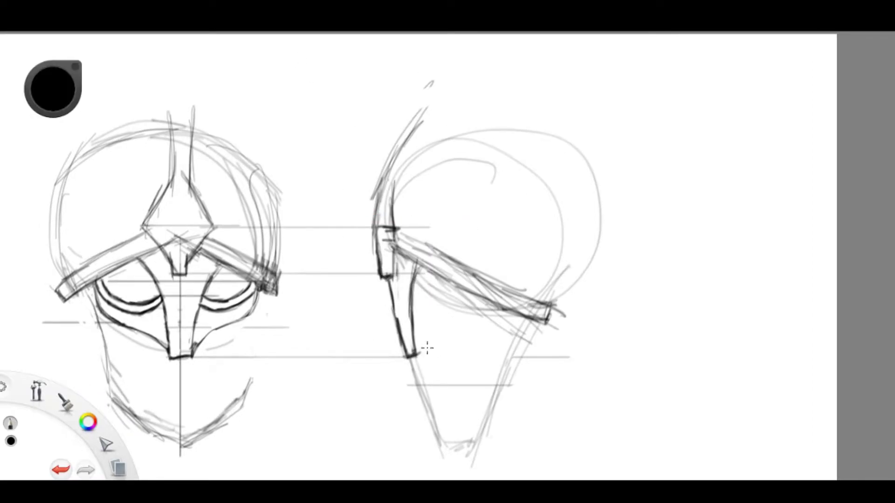
# - Clear the lasso selection around the side-view head and zoom in on it
pyautogui.scroll(-1, 487, 312)
pyautogui.press('l')
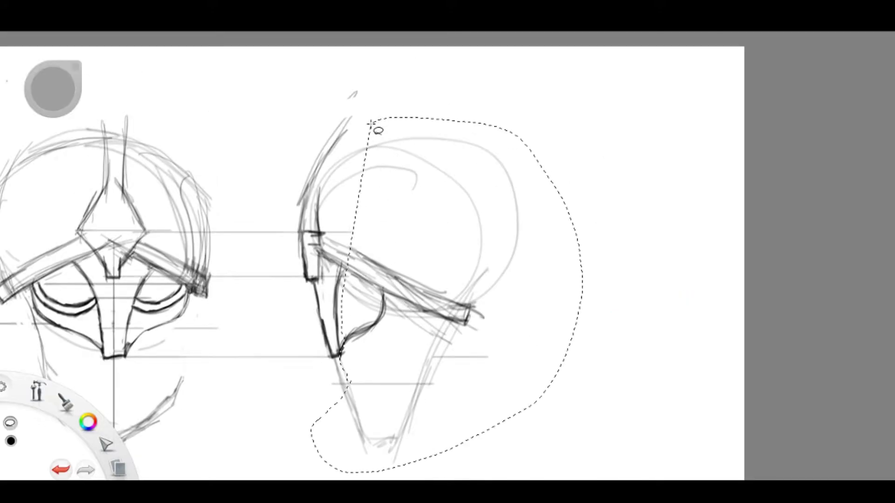
pyautogui.press('Escape')
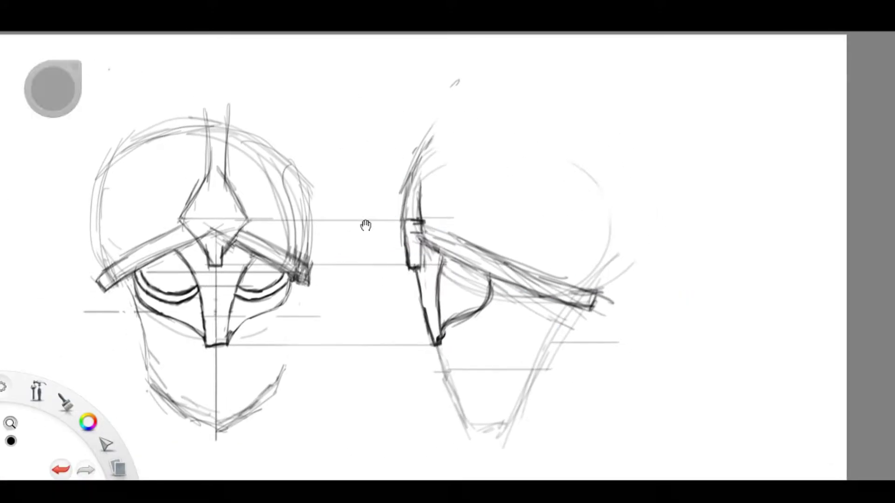
pyautogui.moveTo(419, 259); pyautogui.dragTo(446, 235)
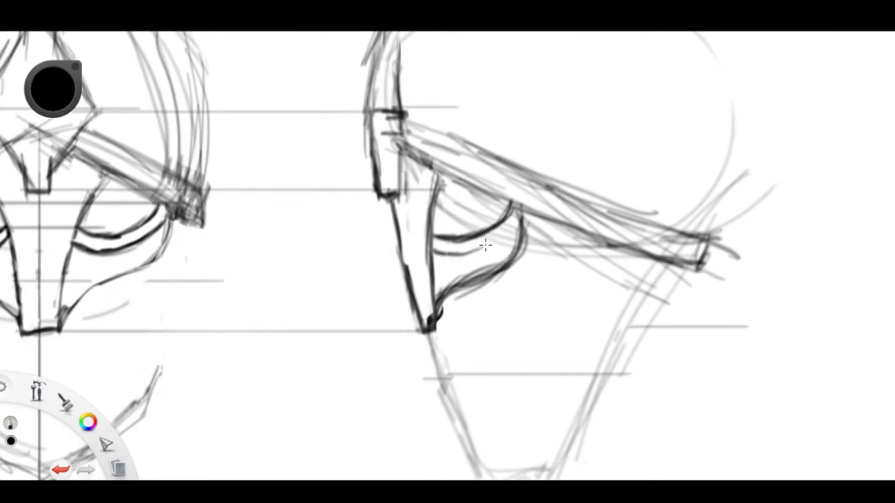
pyautogui.scroll(-3, 544, 349)
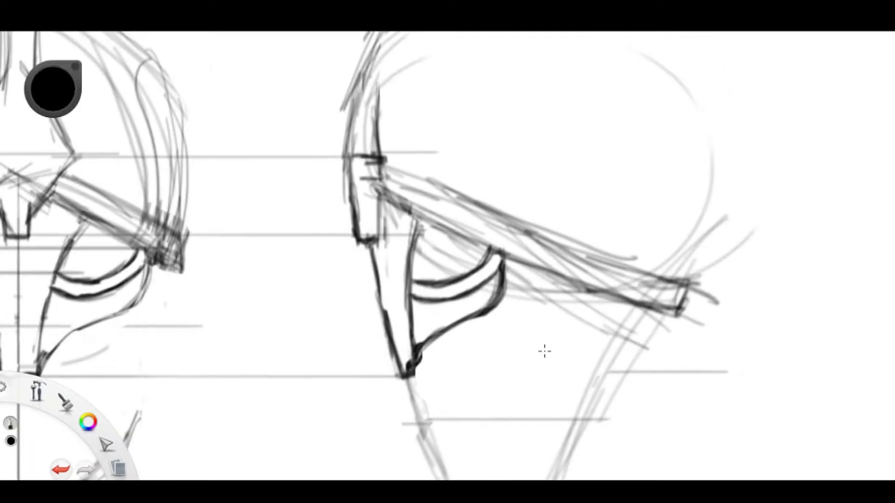
pyautogui.scroll(3, 450, 396)
# - Sketch the pointed chin plate with its side and cheek edges on the front face
pyautogui.moveTo(445, 237); pyautogui.dragTo(445, 328)
pyautogui.moveTo(321, 315); pyautogui.dragTo(327, 336)
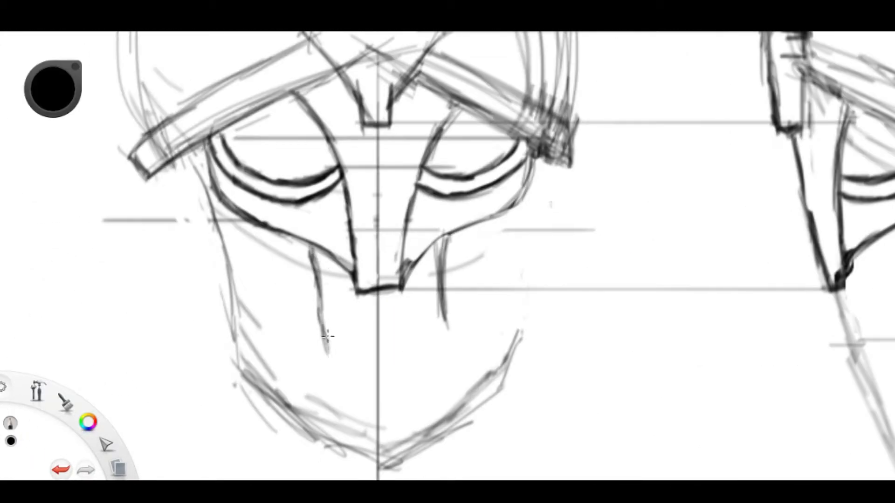
pyautogui.moveTo(324, 366); pyautogui.dragTo(475, 366)
pyautogui.moveTo(380, 414); pyautogui.dragTo(436, 358)
pyautogui.moveTo(443, 240); pyautogui.dragTo(436, 359)
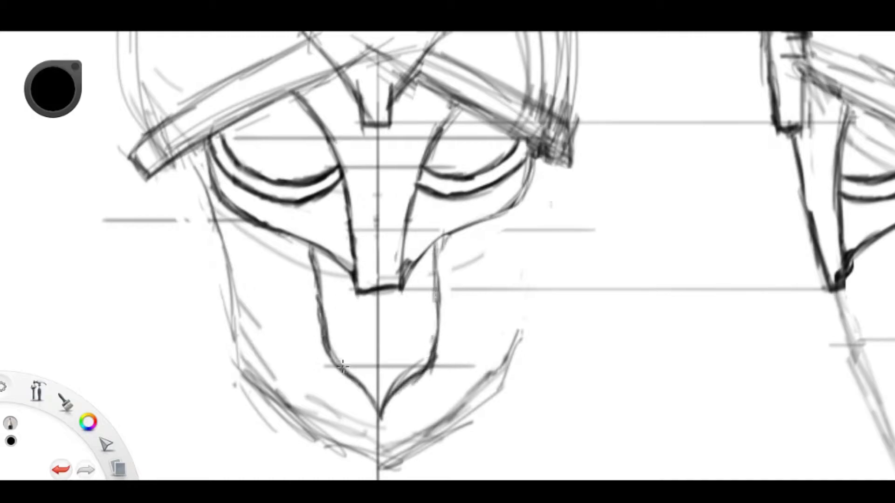
# - Ink both edges of the nose strip and close off its bottom
pyautogui.scroll(-2, 438, 283)
pyautogui.scroll(3, 390, 305)
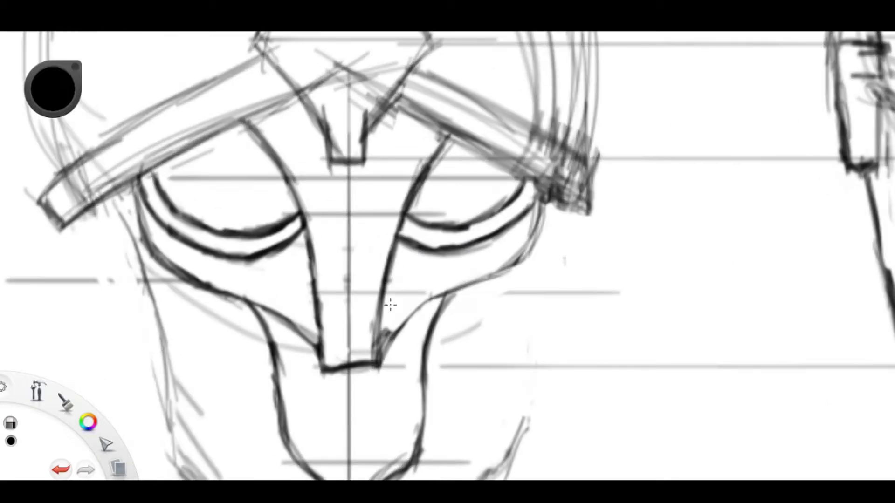
pyautogui.scroll(-3, 388, 325)
pyautogui.scroll(3, 504, 345)
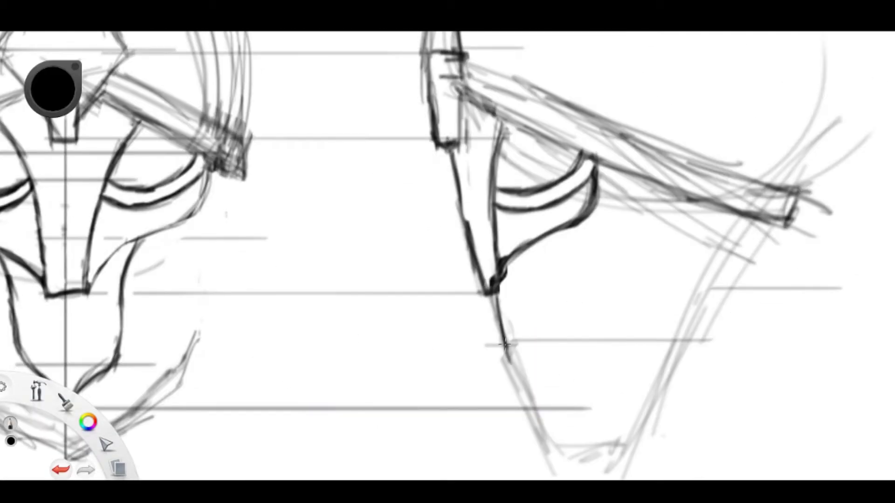
pyautogui.scroll(-3, 537, 286)
pyautogui.scroll(-1, 476, 399)
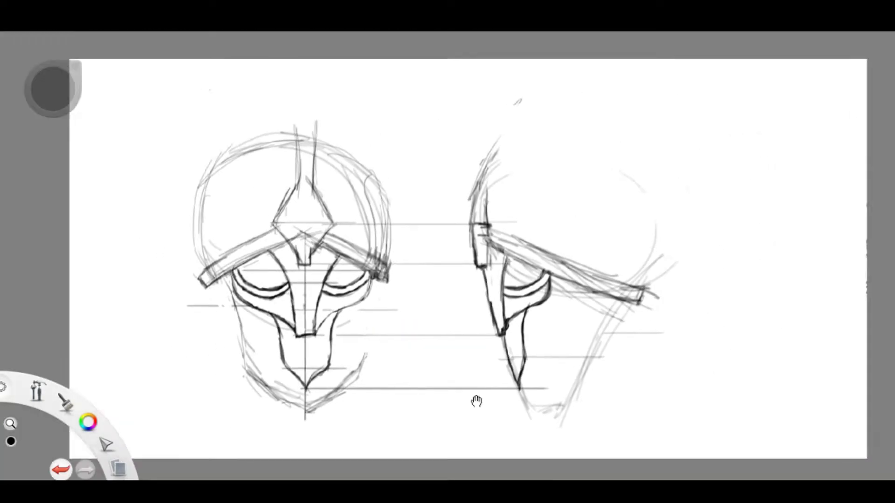
pyautogui.scroll(3, 412, 195)
pyautogui.scroll(3, 412, 195)
pyautogui.moveTo(445, 126); pyautogui.dragTo(361, 400)
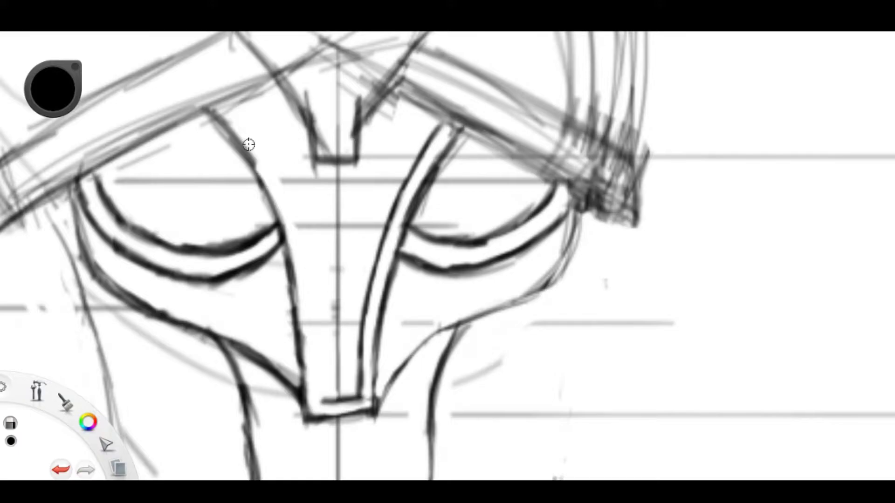
pyautogui.moveTo(217, 104); pyautogui.dragTo(317, 401)
pyautogui.moveTo(299, 281); pyautogui.dragTo(377, 306)
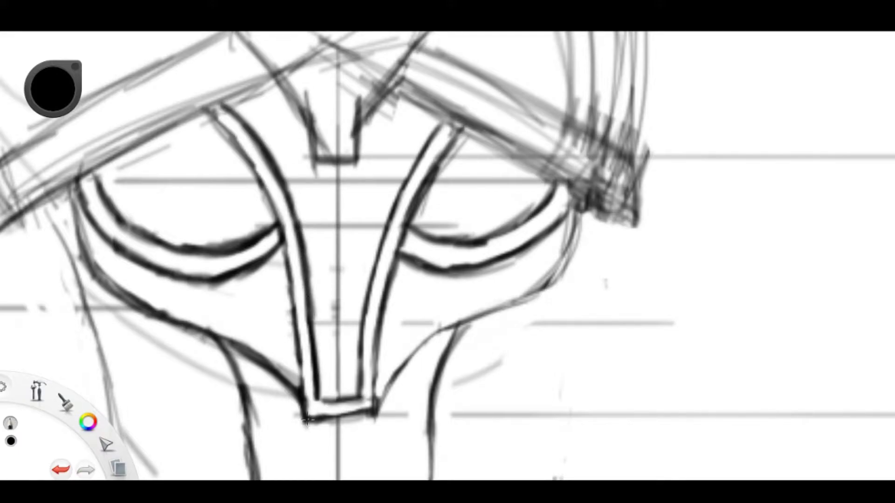
pyautogui.scroll(-3, 432, 176)
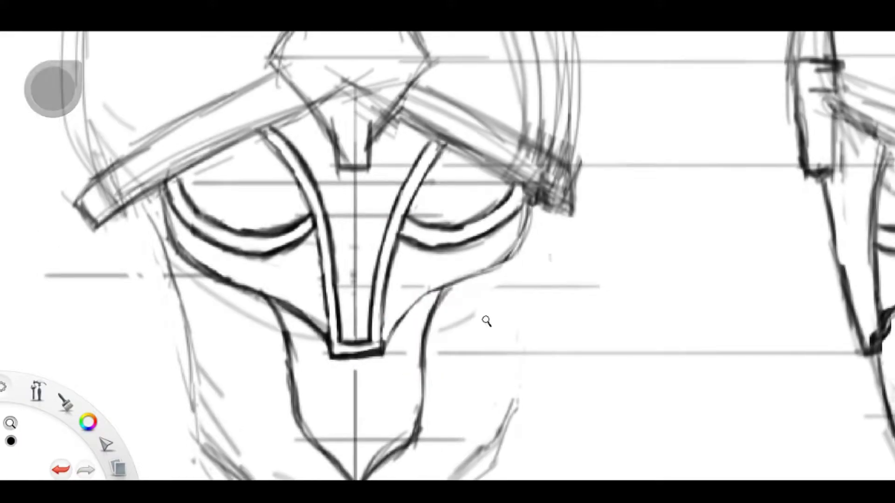
# - Ink the side-view nose strip edge, redrawing it after an undo
pyautogui.scroll(-2, 483, 320)
pyautogui.scroll(5, 468, 319)
pyautogui.scroll(2, 439, 319)
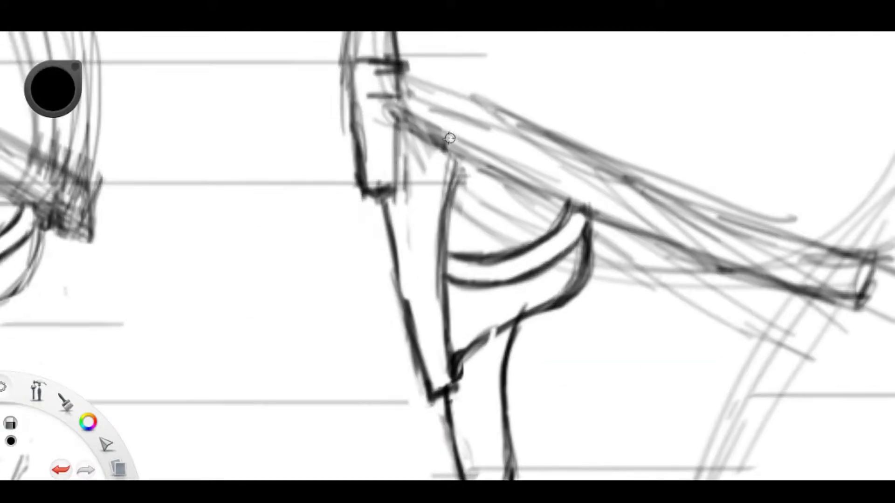
pyautogui.moveTo(435, 170)
pyautogui.mouseDown()
pyautogui.moveTo(414, 289)
pyautogui.moveTo(417, 401)
pyautogui.mouseUp()
pyautogui.hotkey('ctrl', 'z')
pyautogui.hotkey('ctrl', 'z')
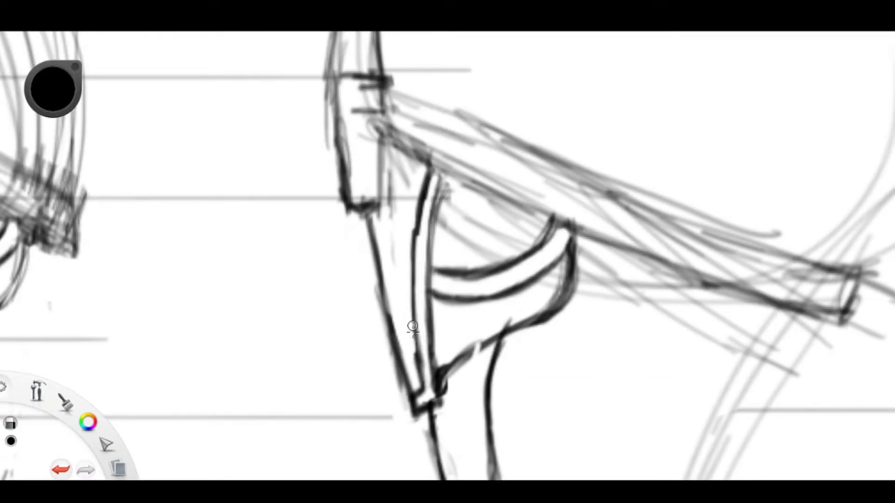
pyautogui.moveTo(433, 179); pyautogui.dragTo(417, 394)
pyautogui.scroll(-3, 416, 302)
pyautogui.scroll(-2, 319, 364)
pyautogui.scroll(-2, 318, 364)
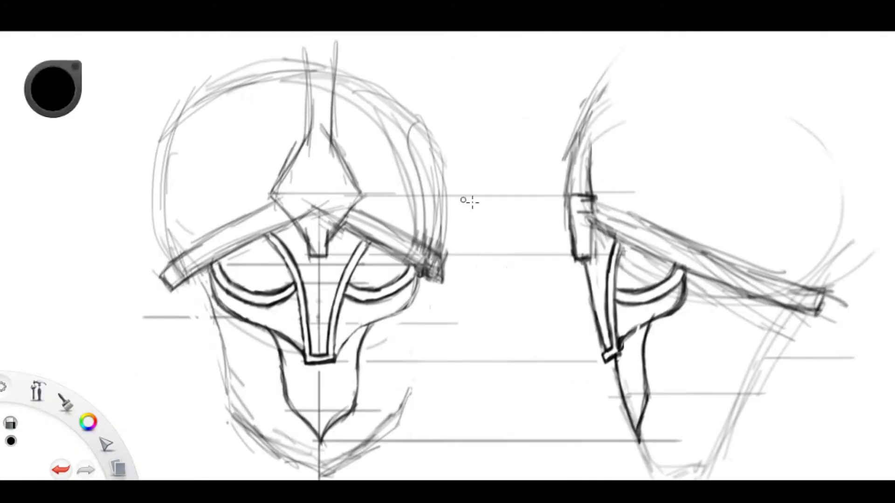
pyautogui.scroll(3, 467, 200)
pyautogui.scroll(2, 575, 176)
# - Double the front chin plate's right edge and redraw its full inner left line
pyautogui.moveTo(575, 176); pyautogui.dragTo(589, 126)
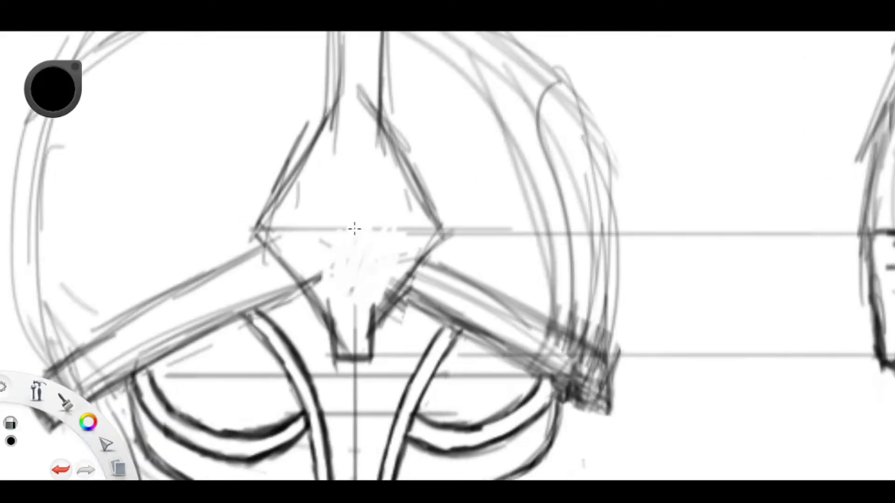
pyautogui.scroll(-3, 370, 307)
pyautogui.scroll(3, 370, 289)
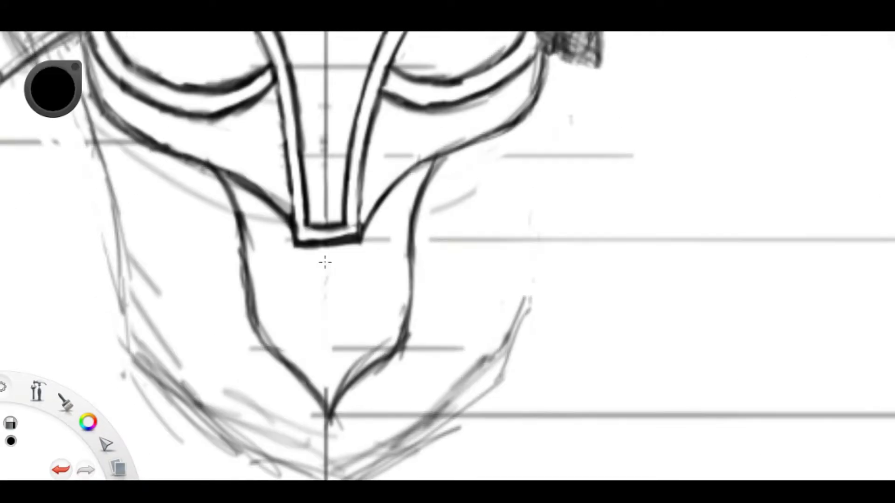
pyautogui.moveTo(415, 167)
pyautogui.mouseDown()
pyautogui.moveTo(400, 303)
pyautogui.moveTo(326, 398)
pyautogui.moveTo(383, 365)
pyautogui.mouseUp()
pyautogui.moveTo(302, 279); pyautogui.dragTo(341, 318)
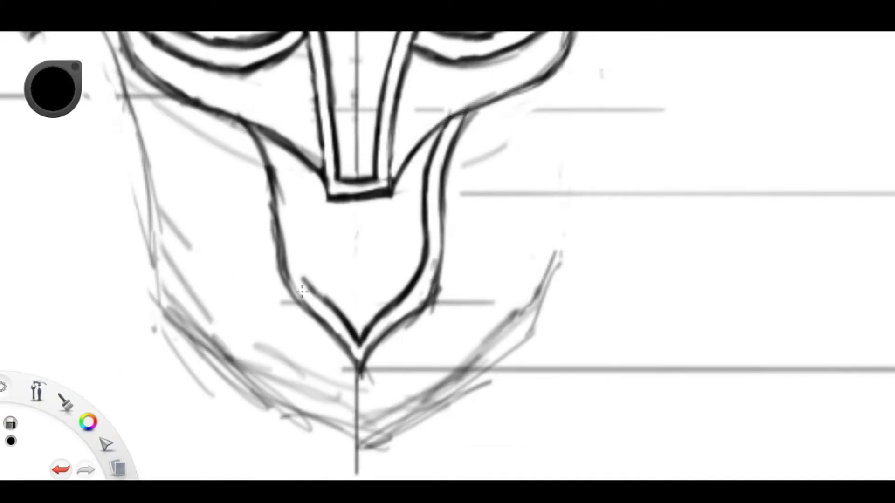
pyautogui.hotkey('ctrl', 'z')
pyautogui.moveTo(275, 142); pyautogui.dragTo(326, 308)
pyautogui.hotkey('ctrl', 'z')
pyautogui.moveTo(274, 145)
pyautogui.mouseDown()
pyautogui.moveTo(364, 370)
pyautogui.moveTo(443, 209)
pyautogui.mouseUp()
# - Double the side-view chin piece edge and sketch light lines along the jaw and chin
pyautogui.scroll(-5, 442, 209)
pyautogui.scroll(10, 474, 292)
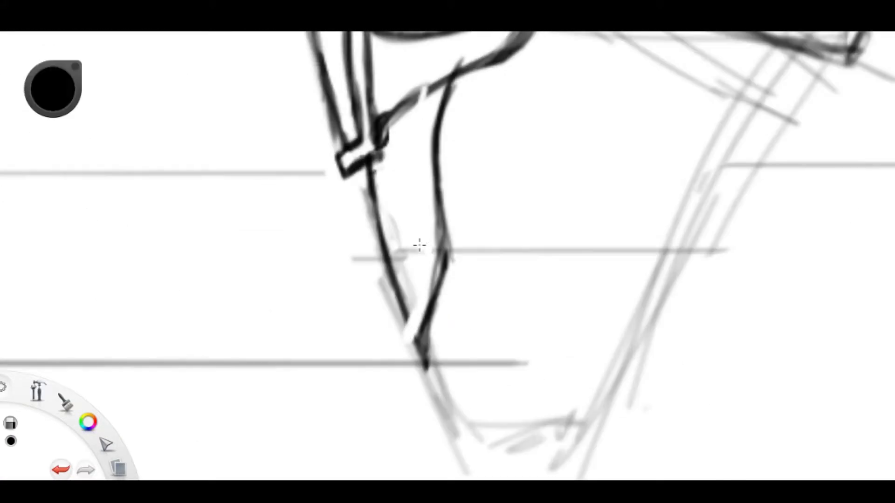
pyautogui.moveTo(405, 352); pyautogui.dragTo(426, 254)
pyautogui.moveTo(427, 91); pyautogui.dragTo(416, 280)
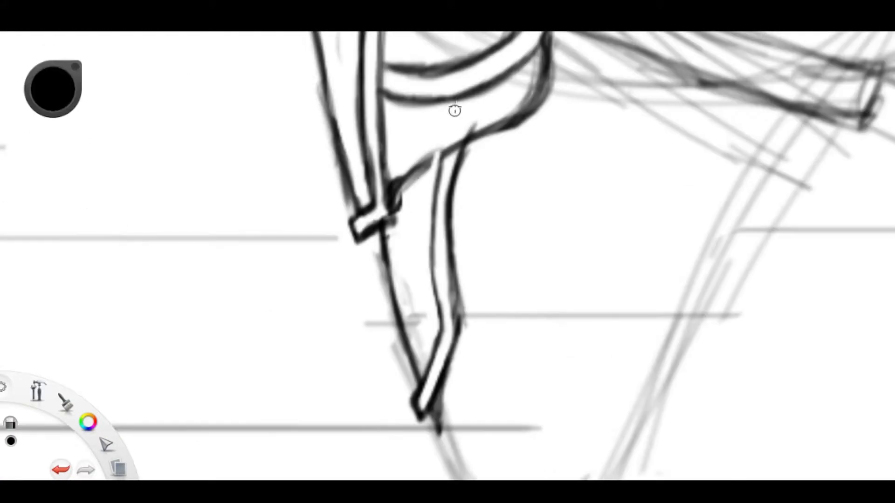
pyautogui.scroll(-5, 506, 193)
pyautogui.scroll(3, 530, 386)
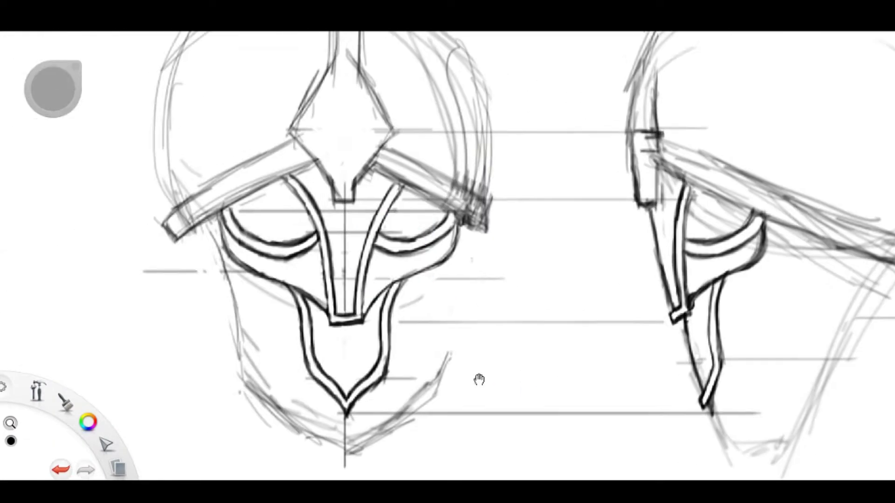
pyautogui.scroll(-3, 479, 380)
pyautogui.scroll(4, 479, 380)
pyautogui.moveTo(205, 265)
pyautogui.mouseDown()
pyautogui.moveTo(326, 422)
pyautogui.moveTo(450, 247)
pyautogui.mouseUp()
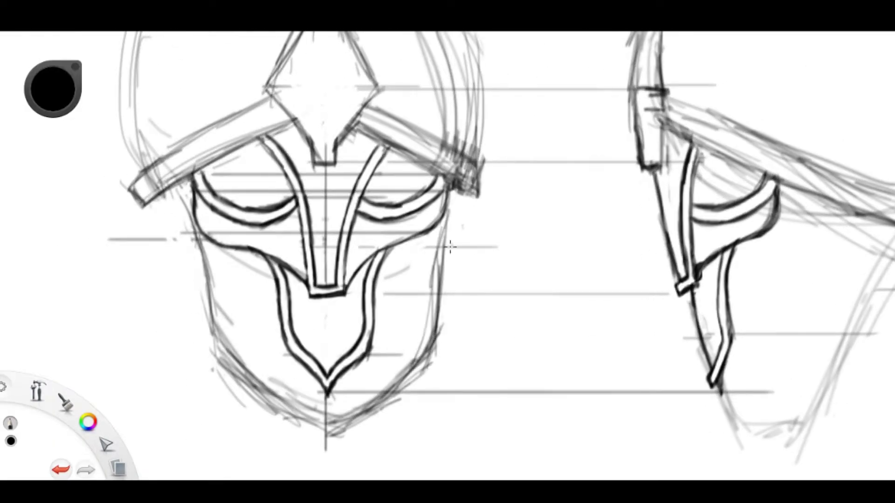
pyautogui.scroll(-2, 450, 246)
pyautogui.scroll(4, 509, 385)
pyautogui.scroll(-1, 440, 363)
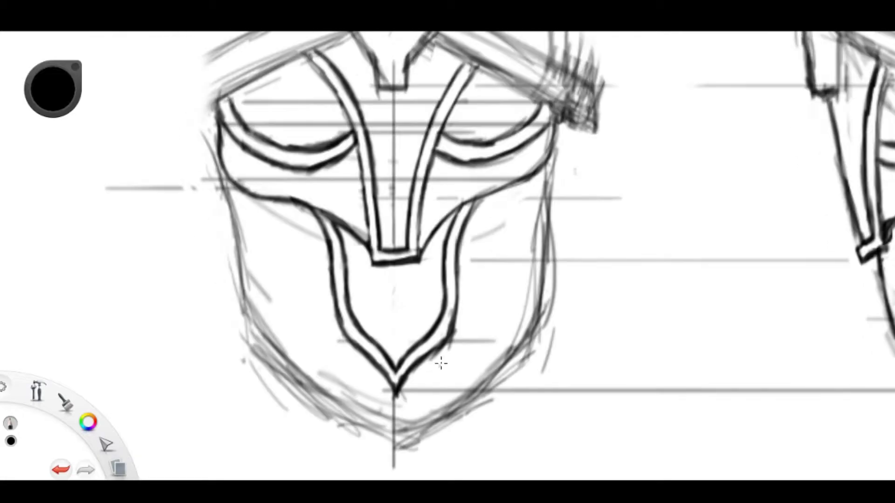
# - Enlarge the front mask's chin plate strokes and shift them right
pyautogui.press('e')
pyautogui.moveTo(442, 253); pyautogui.dragTo(438, 247)
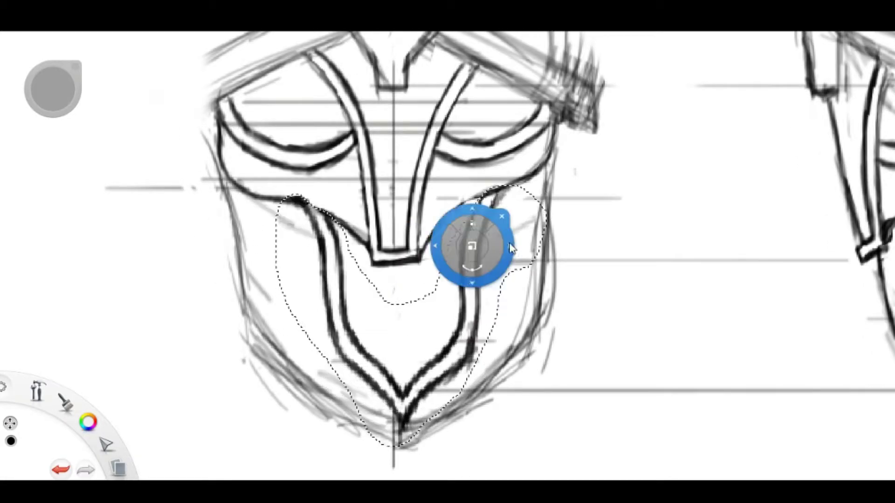
pyautogui.moveTo(498, 224); pyautogui.dragTo(594, 268)
pyautogui.click(594, 249)
pyautogui.scroll(-2, 466, 256)
pyautogui.hotkey('ctrl', 'z')
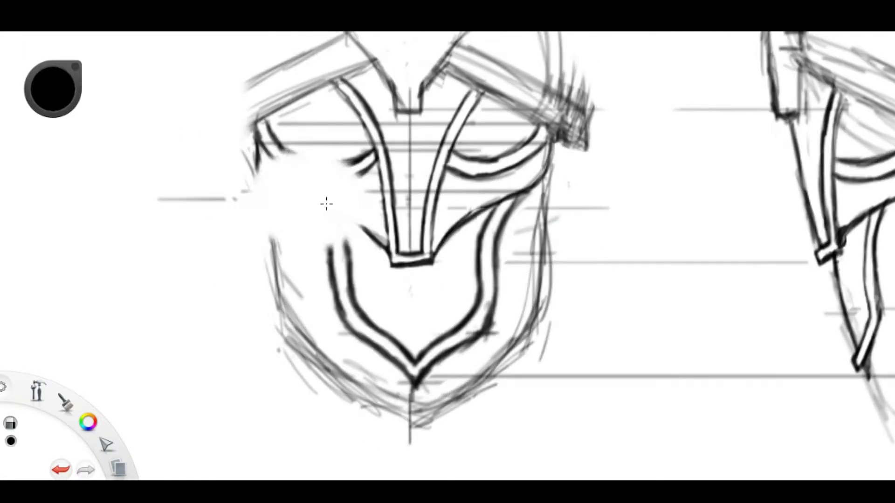
pyautogui.hotkey('ctrl', 'y')
pyautogui.scroll(2, 423, 296)
pyautogui.scroll(-2, 424, 297)
pyautogui.scroll(2, 334, 400)
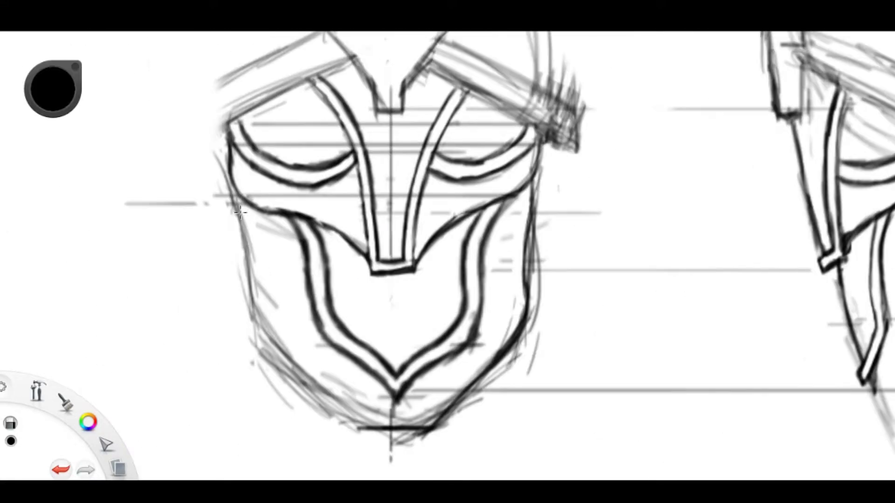
pyautogui.scroll(-2, 250, 287)
pyautogui.scroll(2, 580, 295)
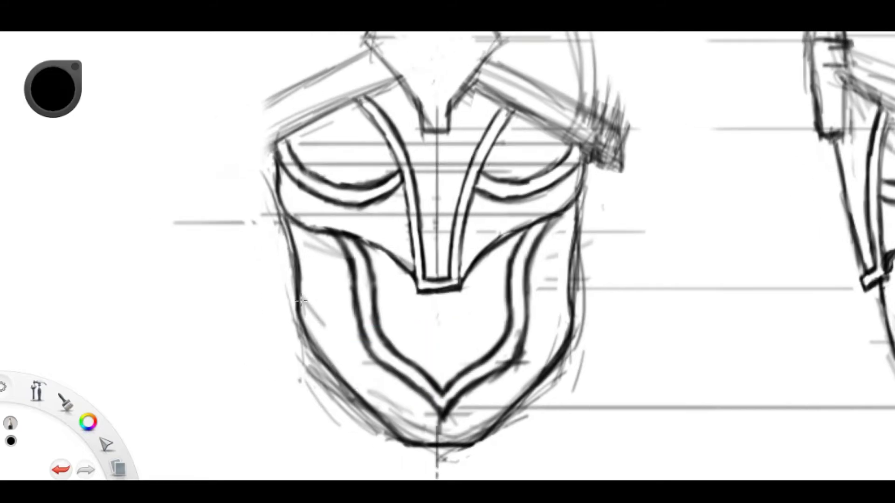
pyautogui.scroll(2, 316, 264)
# - Draw narrow angled plates on the mask's left and right lower panels, undoing the last stroke
pyautogui.moveTo(320, 255)
pyautogui.mouseDown()
pyautogui.moveTo(343, 377)
pyautogui.moveTo(326, 256)
pyautogui.mouseUp()
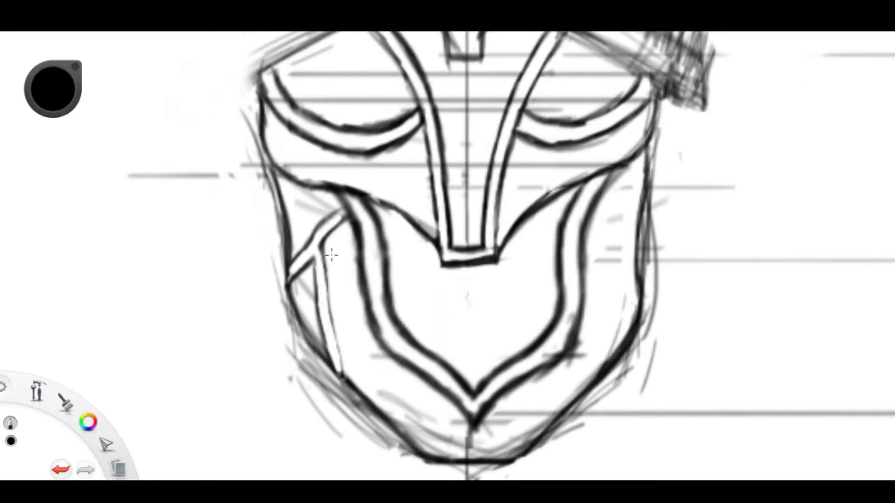
pyautogui.moveTo(605, 244); pyautogui.dragTo(466, 234)
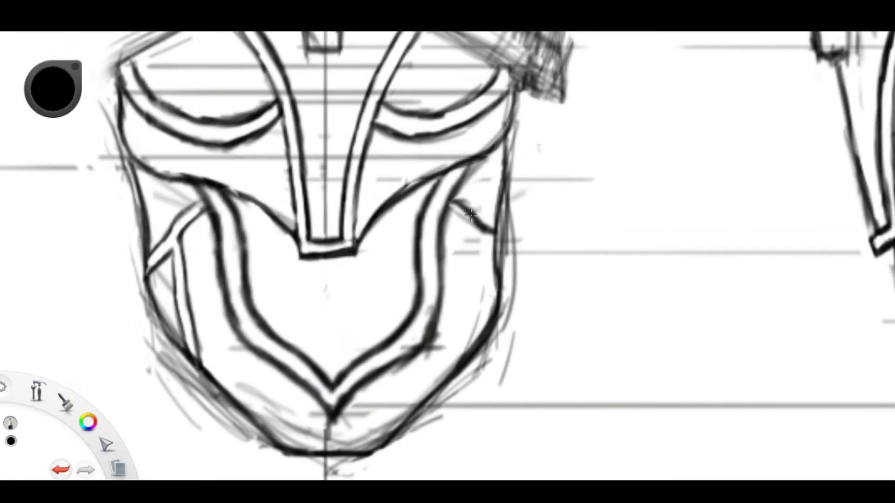
pyautogui.moveTo(454, 371)
pyautogui.mouseDown()
pyautogui.moveTo(480, 243)
pyautogui.moveTo(456, 368)
pyautogui.mouseUp()
pyautogui.moveTo(461, 224)
pyautogui.mouseDown()
pyautogui.moveTo(426, 224)
pyautogui.moveTo(579, 309)
pyautogui.moveTo(484, 347)
pyautogui.mouseUp()
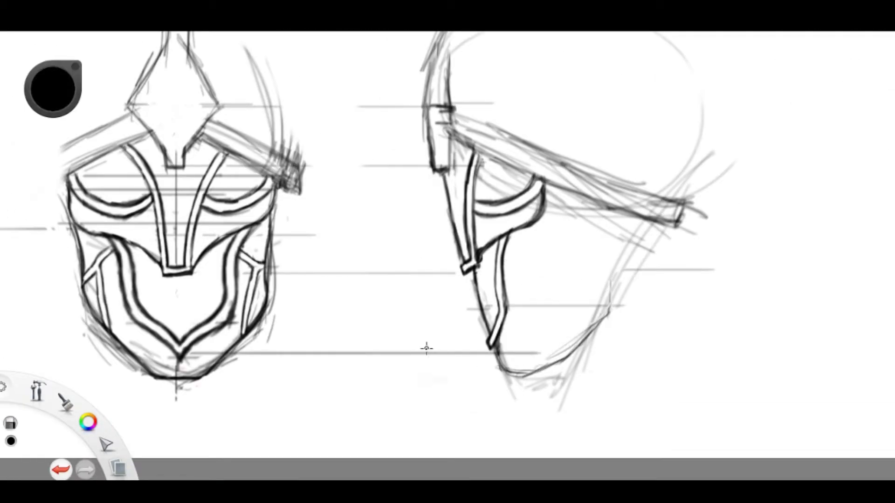
pyautogui.hotkey('ctrl', 'z')
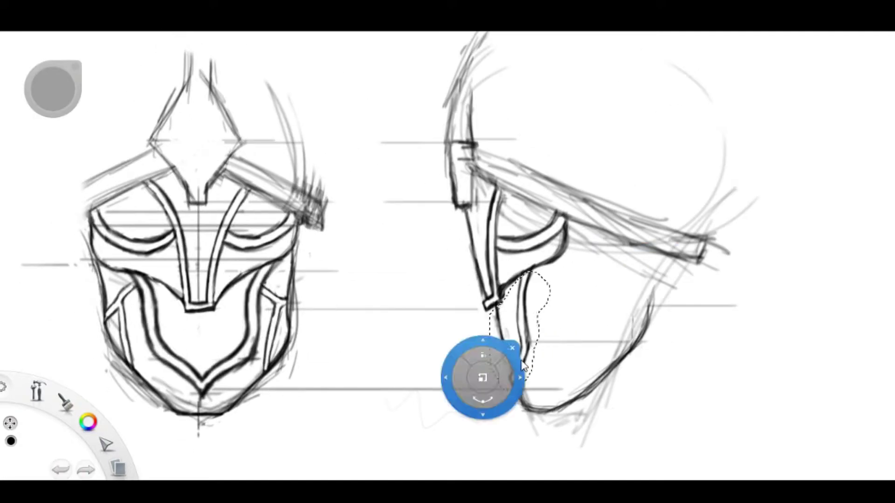
# - Select the side-view chin strap and move it wider
pyautogui.moveTo(490, 303); pyautogui.dragTo(494, 387)
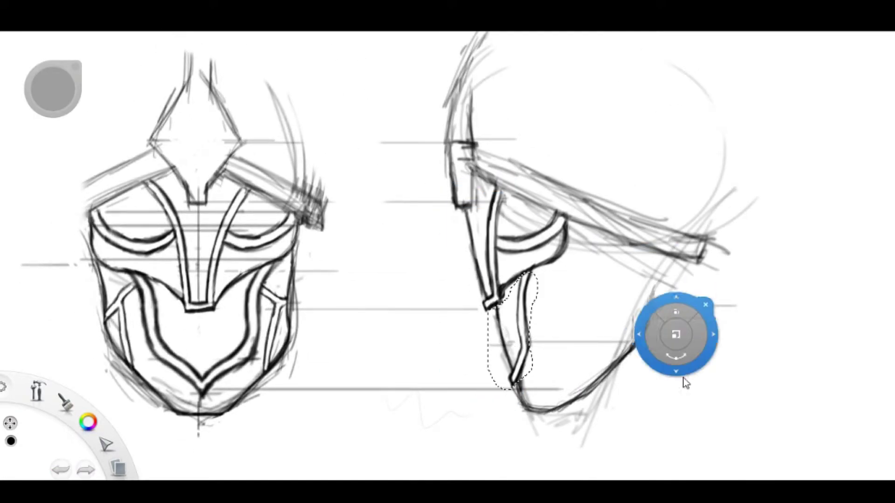
pyautogui.moveTo(675, 340); pyautogui.dragTo(619, 391)
pyautogui.press('b')
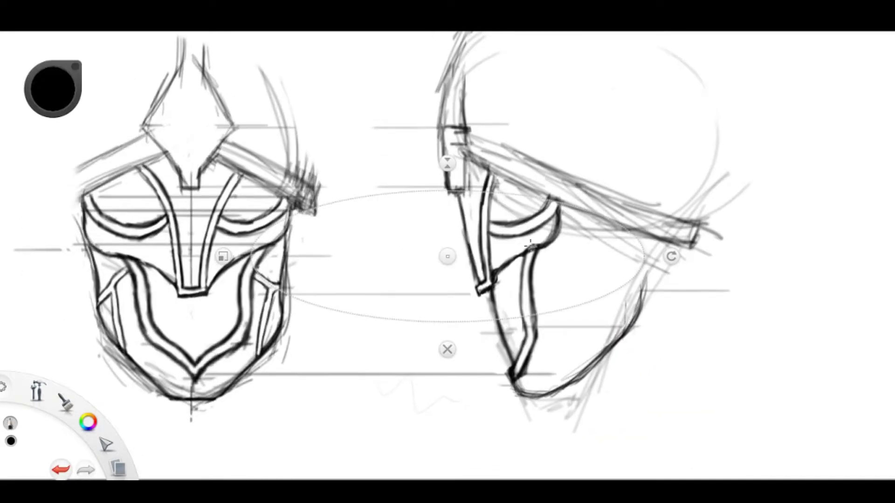
pyautogui.moveTo(426, 466); pyautogui.dragTo(425, 435)
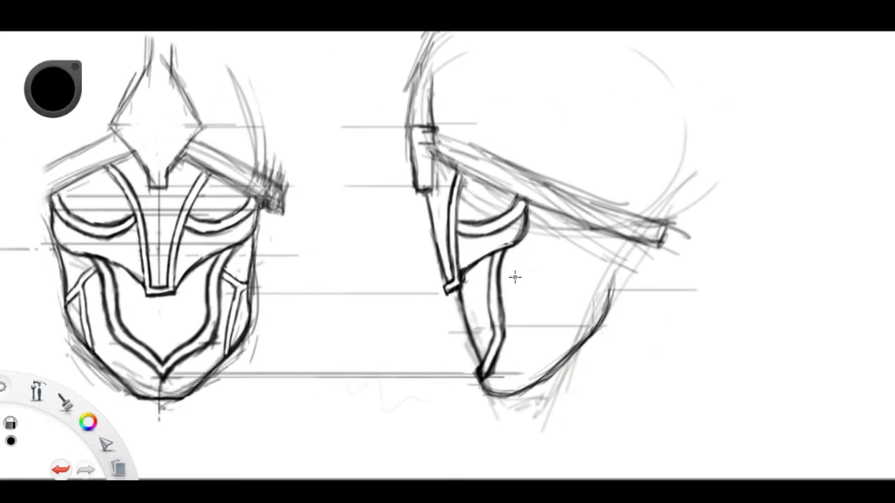
pyautogui.scroll(-3, 565, 291)
# - Select the back of the side-view head and draw the Y-shaped cheek piece lines
pyautogui.press('m')
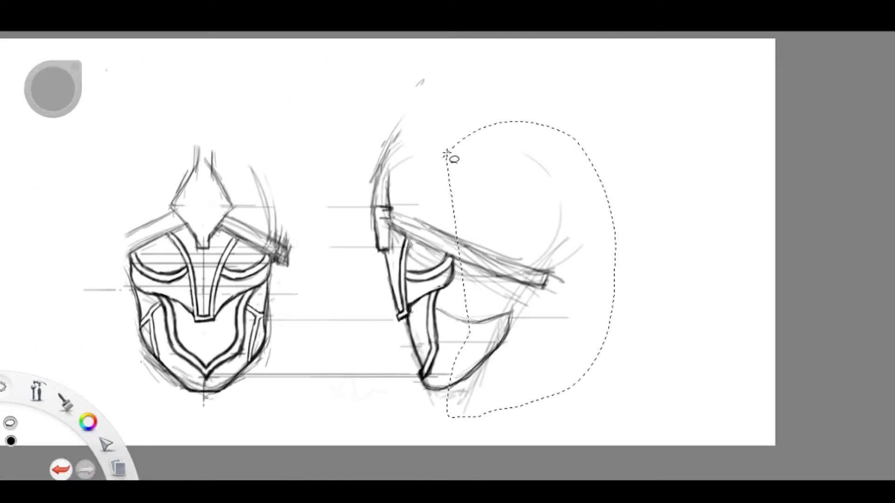
pyautogui.moveTo(451, 150); pyautogui.dragTo(438, 154)
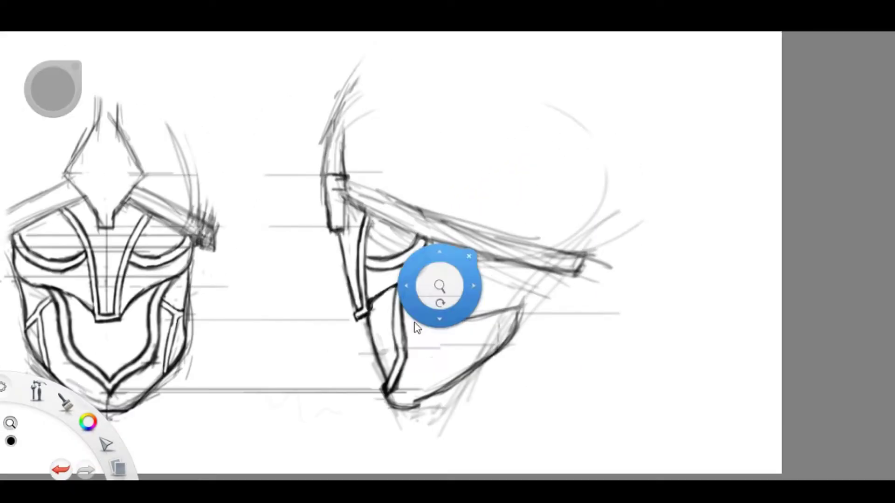
pyautogui.scroll(5, 352, 301)
pyautogui.moveTo(353, 301); pyautogui.dragTo(522, 244)
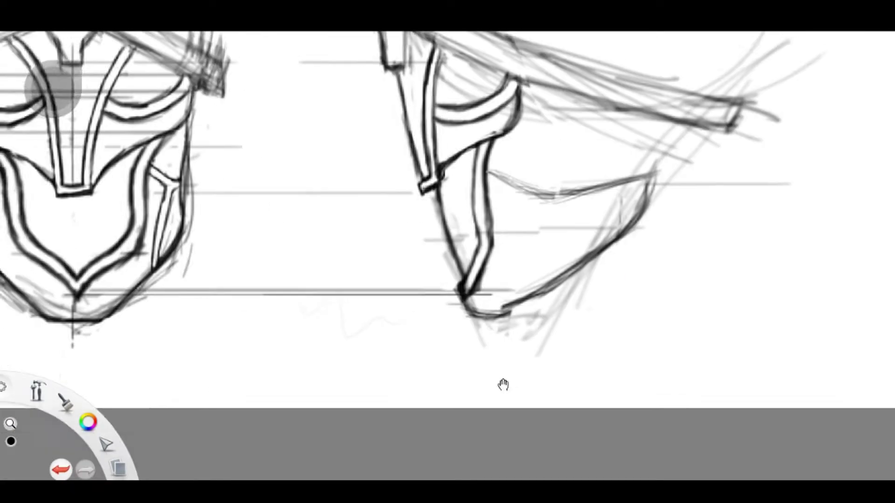
pyautogui.moveTo(468, 167); pyautogui.dragTo(694, 205)
pyautogui.moveTo(512, 224); pyautogui.dragTo(499, 368)
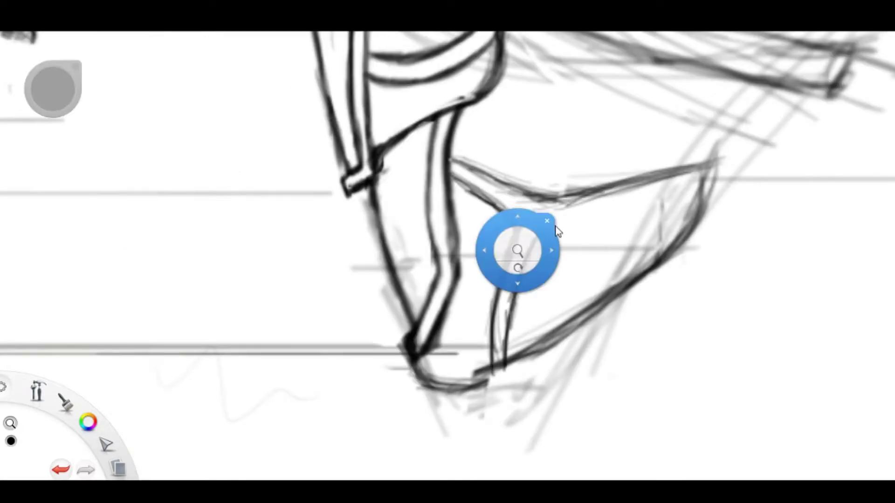
# - Reinforce the Y-shaped cheek piece, then shift and enlarge it
pyautogui.scroll(2, 515, 250)
pyautogui.moveTo(518, 280); pyautogui.dragTo(631, 240)
pyautogui.scroll(-2, 426, 254)
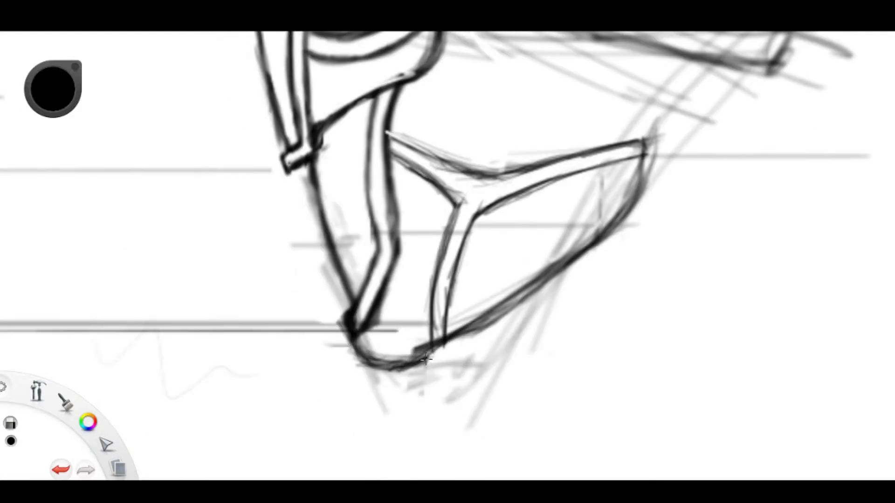
pyautogui.scroll(-3, 460, 266)
pyautogui.press('e')
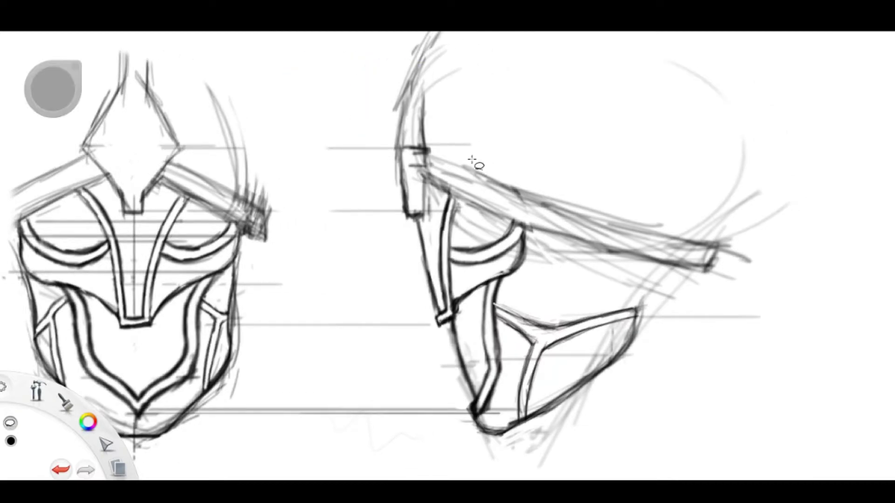
pyautogui.moveTo(494, 264); pyautogui.dragTo(508, 259)
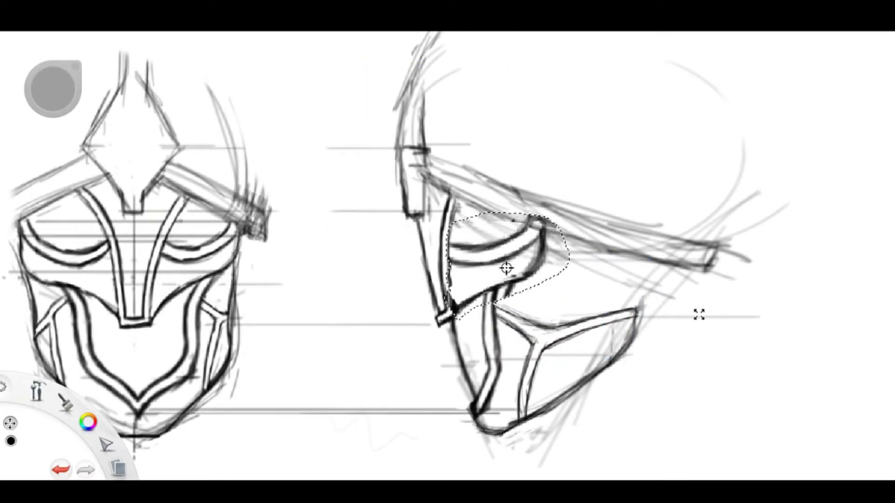
# - Sketch thin guide strokes along the side-view brow band from the cheek piece
pyautogui.press('e')
pyautogui.scroll(1, 513, 292)
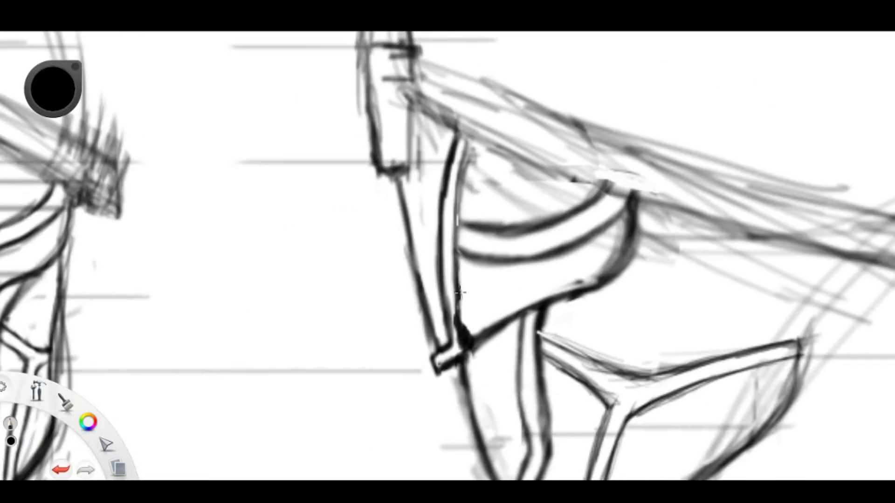
pyautogui.scroll(1, 496, 150)
pyautogui.scroll(1, 451, 361)
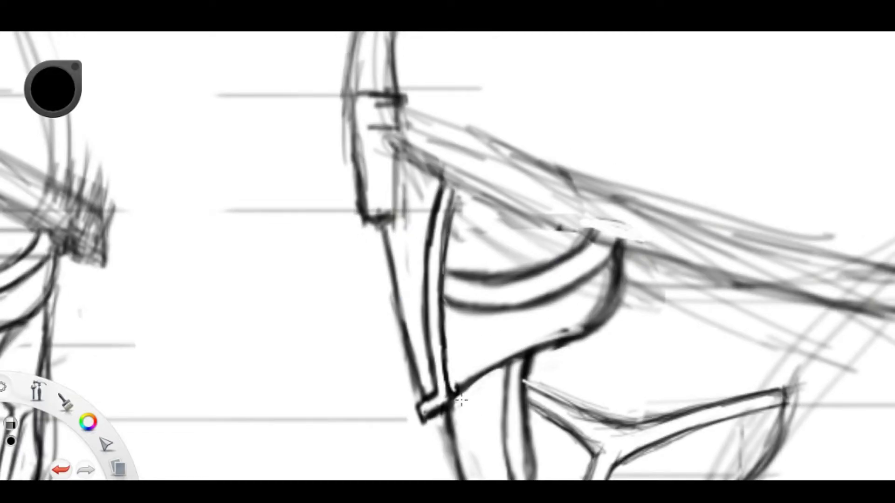
pyautogui.scroll(-2, 462, 400)
pyautogui.scroll(2, 428, 298)
pyautogui.moveTo(494, 270); pyautogui.dragTo(428, 298)
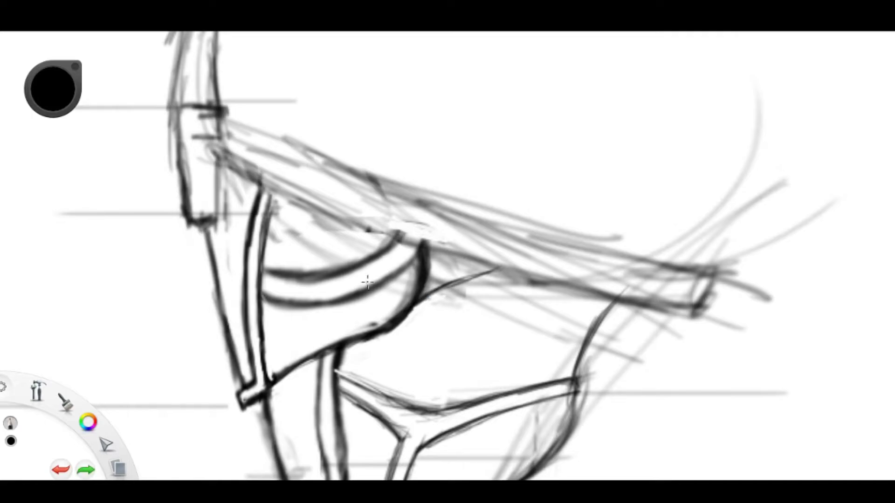
pyautogui.scroll(-1, 367, 281)
pyautogui.moveTo(377, 305); pyautogui.dragTo(512, 256)
pyautogui.scroll(-1, 513, 256)
pyautogui.scroll(1, 496, 230)
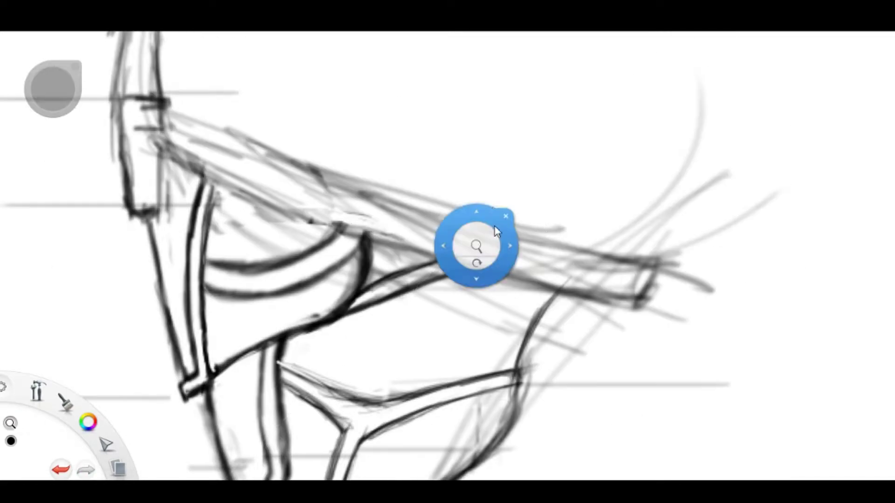
pyautogui.scroll(-2, 496, 230)
# - Ink the brow band's long edges as a bold doubled strip
pyautogui.moveTo(160, 359); pyautogui.dragTo(387, 261)
pyautogui.moveTo(250, 330); pyautogui.dragTo(548, 167)
pyautogui.scroll(1, 235, 358)
pyautogui.scroll(1, 235, 358)
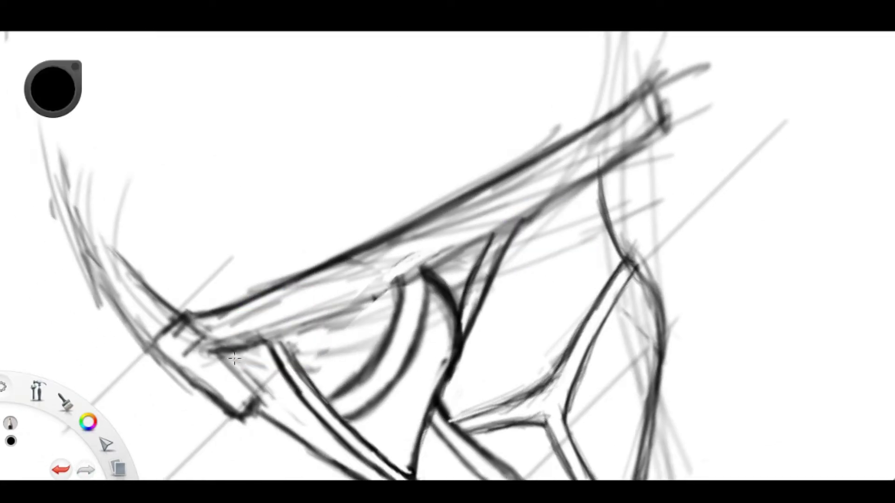
pyautogui.moveTo(234, 358); pyautogui.dragTo(650, 125)
pyautogui.moveTo(649, 54); pyautogui.dragTo(511, 271)
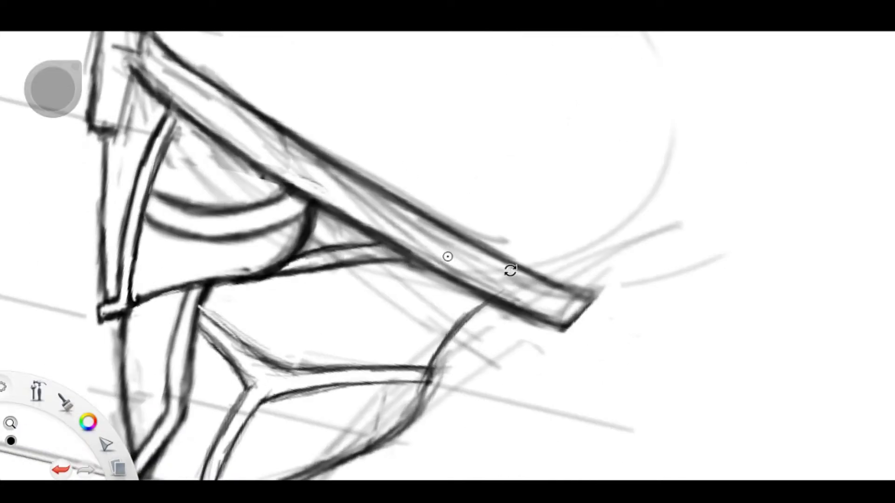
pyautogui.scroll(-2, 511, 270)
pyautogui.scroll(-1, 449, 256)
pyautogui.scroll(2, 369, 289)
pyautogui.moveTo(369, 289); pyautogui.dragTo(308, 240)
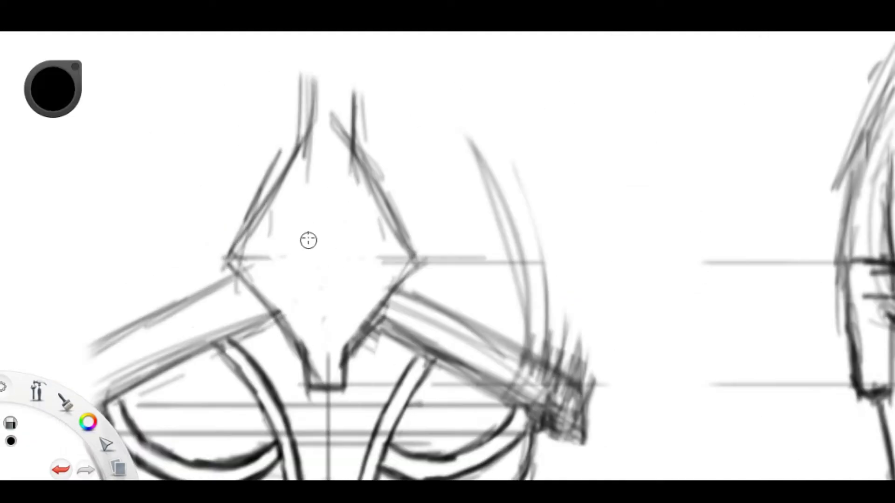
pyautogui.scroll(-2, 473, 212)
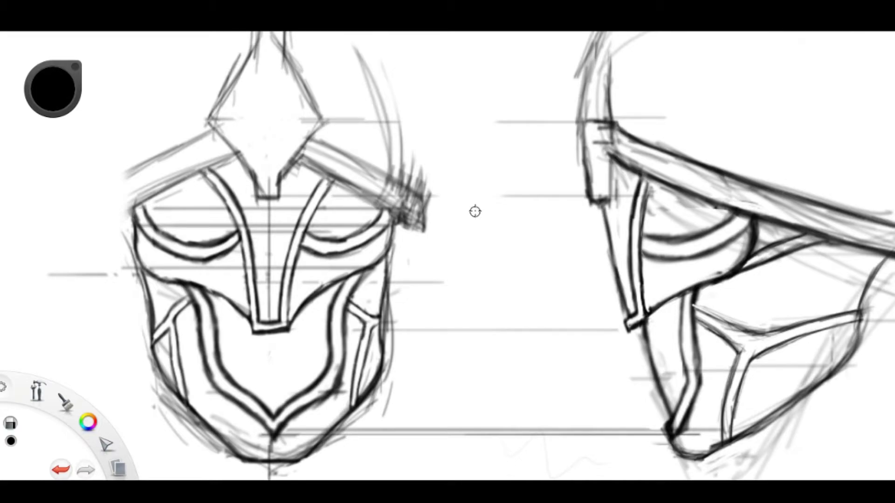
pyautogui.scroll(-2, 474, 211)
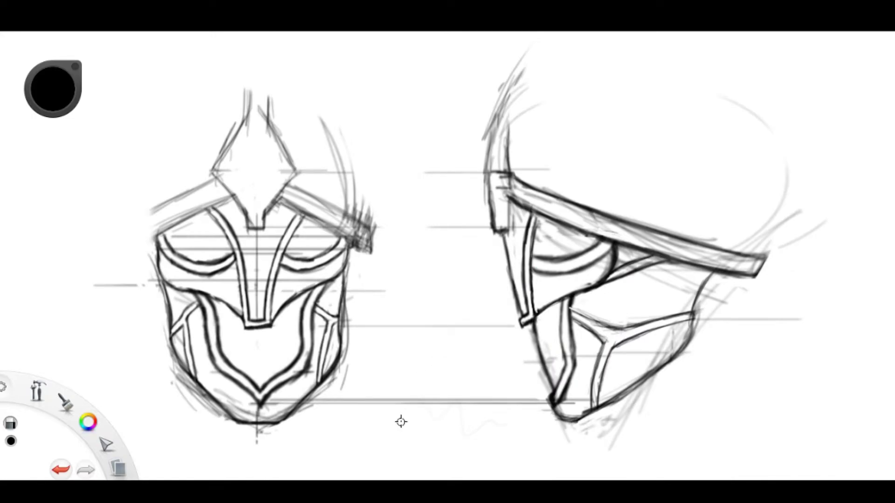
# - Ink the front view's left and right shoulder strips
pyautogui.scroll(2, 401, 422)
pyautogui.scroll(3, 401, 422)
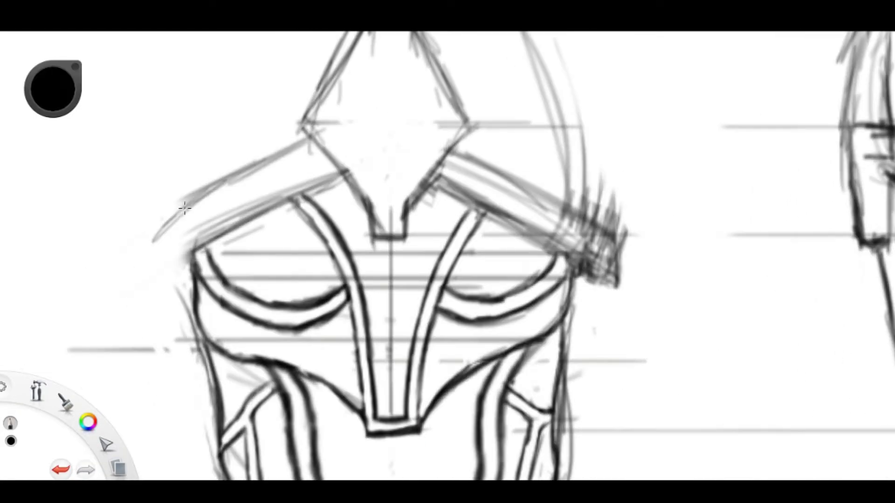
pyautogui.moveTo(300, 200); pyautogui.dragTo(144, 270)
pyautogui.moveTo(409, 215); pyautogui.dragTo(574, 299)
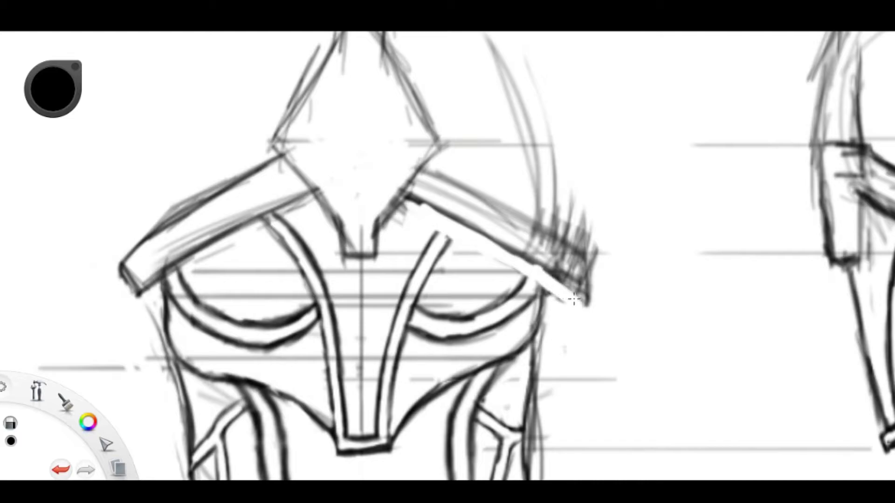
pyautogui.scroll(-2, 444, 242)
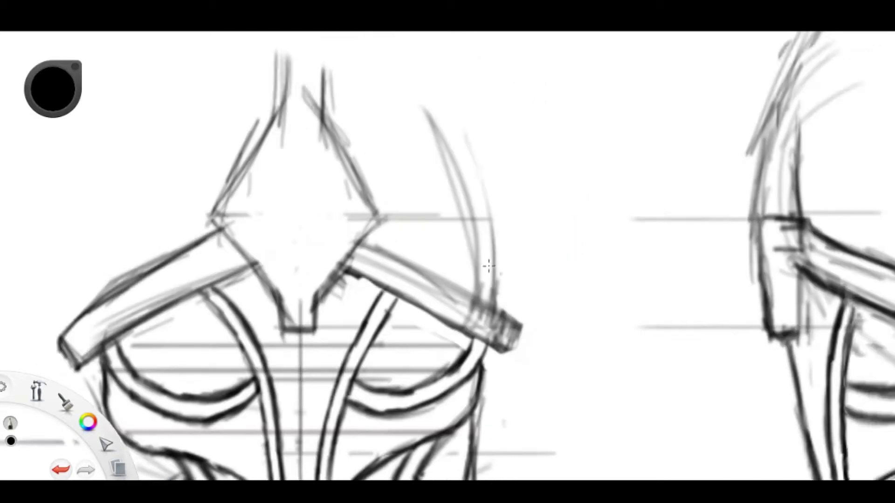
pyautogui.moveTo(485, 265)
pyautogui.mouseDown()
pyautogui.moveTo(414, 157)
pyautogui.moveTo(444, 255)
pyautogui.moveTo(485, 266)
pyautogui.mouseUp()
pyautogui.scroll(2, 320, 279)
# - Ink the diamond crest's edges and neck outline
pyautogui.moveTo(320, 279); pyautogui.dragTo(440, 390)
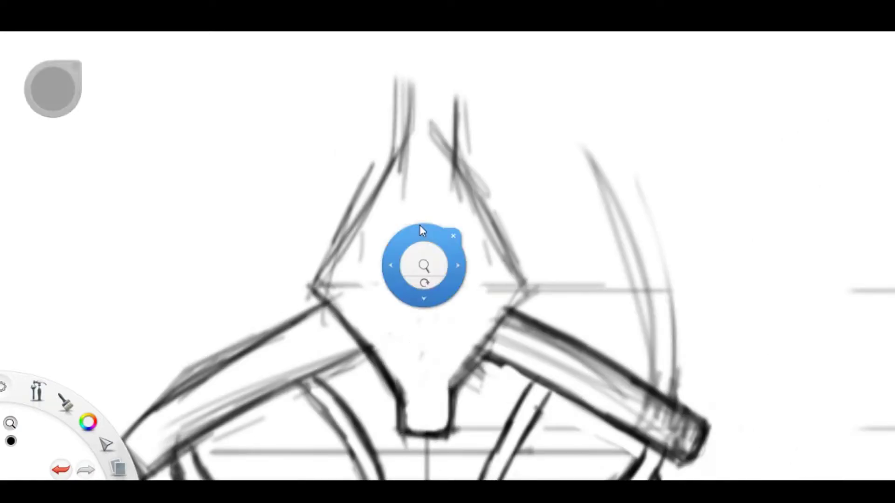
pyautogui.moveTo(424, 265); pyautogui.dragTo(424, 315)
pyautogui.moveTo(325, 336); pyautogui.dragTo(410, 219)
pyautogui.moveTo(536, 219); pyautogui.dragTo(457, 354)
pyautogui.moveTo(457, 354); pyautogui.dragTo(481, 248)
pyautogui.moveTo(432, 286); pyautogui.dragTo(464, 292)
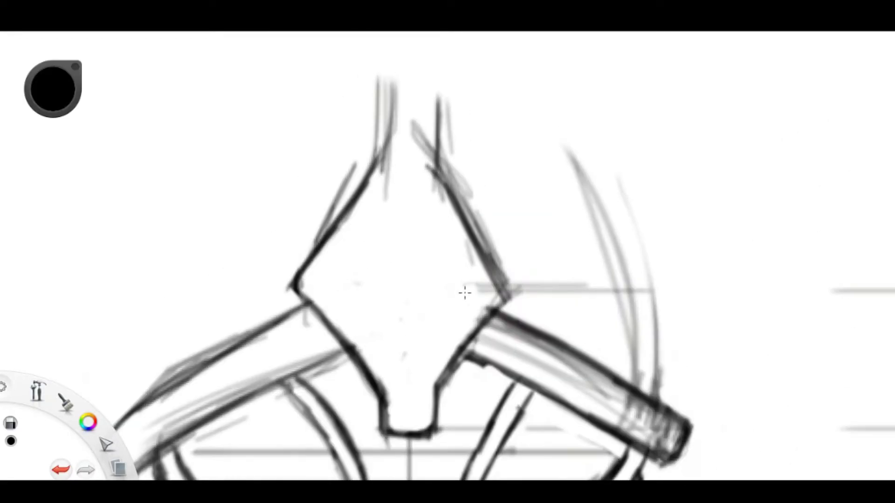
pyautogui.moveTo(376, 140); pyautogui.dragTo(342, 260)
pyautogui.moveTo(425, 150); pyautogui.dragTo(419, 249)
pyautogui.moveTo(322, 256); pyautogui.dragTo(351, 219)
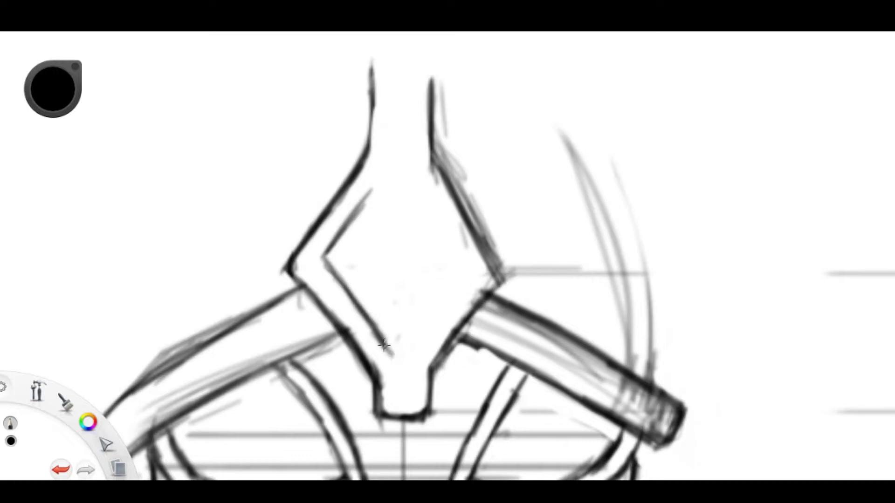
# - Draw the inner diamond outline inside the front plate's crest
pyautogui.moveTo(396, 355); pyautogui.dragTo(463, 276)
pyautogui.moveTo(419, 280); pyautogui.dragTo(420, 321)
pyautogui.moveTo(401, 396)
pyautogui.mouseDown()
pyautogui.moveTo(420, 228)
pyautogui.moveTo(464, 319)
pyautogui.mouseUp()
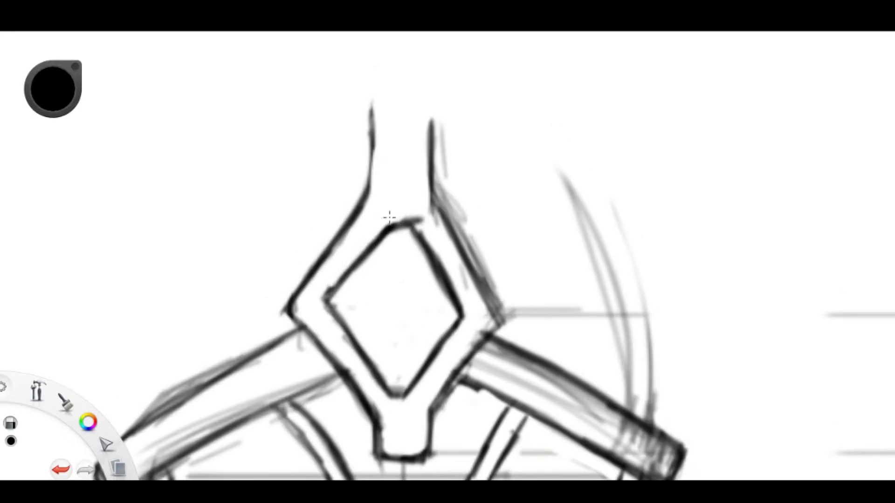
pyautogui.scroll(-3, 417, 251)
pyautogui.moveTo(417, 252)
pyautogui.mouseDown()
pyautogui.moveTo(485, 139)
pyautogui.moveTo(494, 93)
pyautogui.mouseUp()
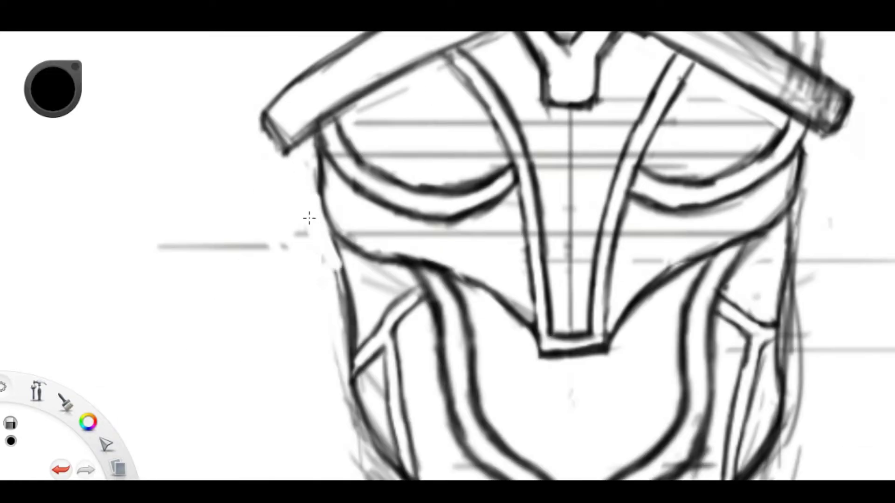
pyautogui.scroll(-2, 511, 355)
pyautogui.scroll(3, 512, 259)
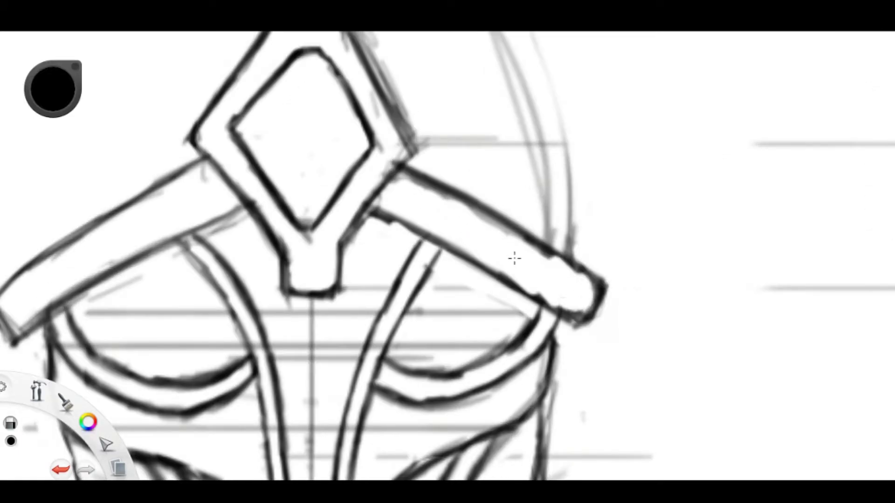
pyautogui.scroll(-2, 514, 258)
pyautogui.scroll(-2, 517, 296)
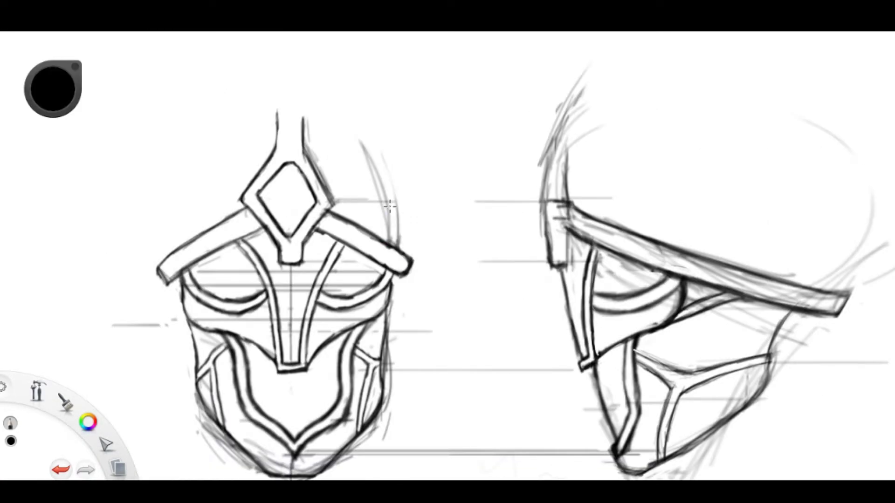
pyautogui.scroll(1, 390, 207)
pyautogui.scroll(3, 291, 233)
pyautogui.scroll(2, 328, 237)
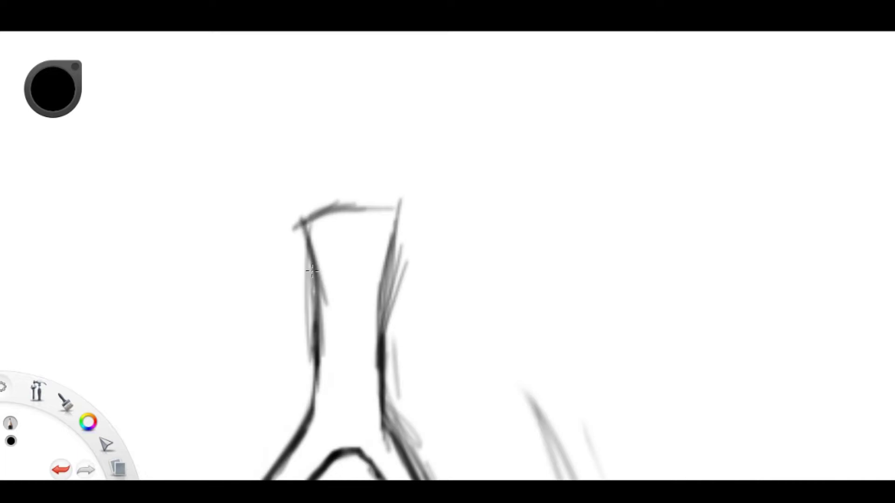
# - Ink the post's top, left and right edges darker
pyautogui.moveTo(289, 210); pyautogui.dragTo(409, 200)
pyautogui.moveTo(406, 205); pyautogui.dragTo(382, 401)
pyautogui.moveTo(298, 205); pyautogui.dragTo(322, 396)
pyautogui.scroll(-3, 455, 257)
# - Draw dome arcs left and right of the post, retrying the left arc
pyautogui.moveTo(256, 359); pyautogui.dragTo(380, 140)
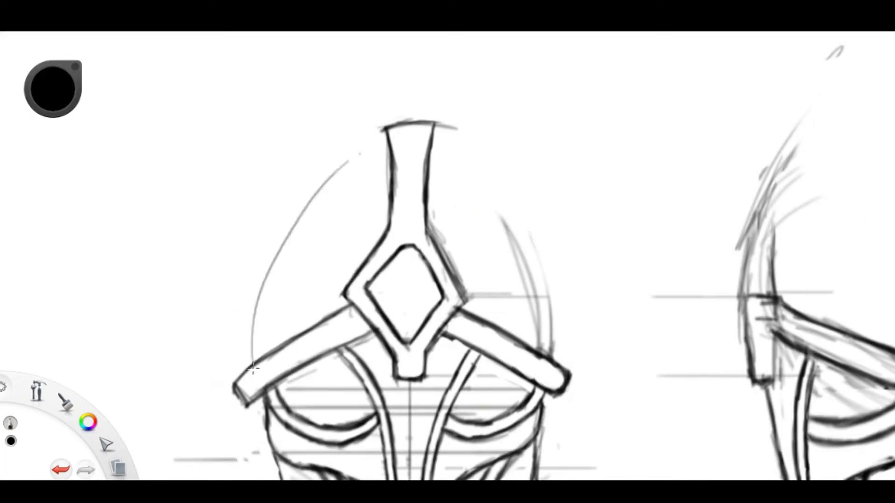
pyautogui.hotkey('ctrl', 'z')
pyautogui.moveTo(219, 380); pyautogui.dragTo(393, 167)
pyautogui.hotkey('ctrl', 'z')
pyautogui.moveTo(268, 335); pyautogui.dragTo(387, 170)
pyautogui.hotkey('ctrl', 'z')
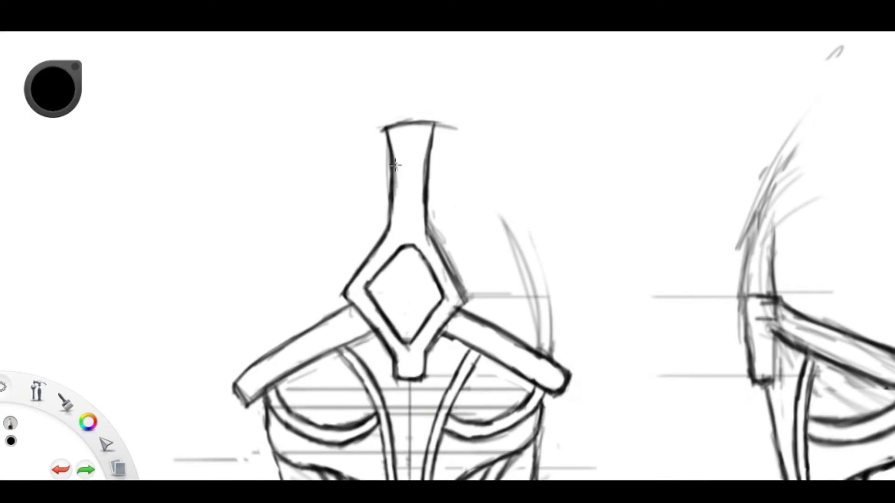
pyautogui.moveTo(254, 369)
pyautogui.mouseDown()
pyautogui.moveTo(389, 157)
pyautogui.moveTo(505, 387)
pyautogui.mouseUp()
# - Redraw the dome curves on the right and left of the post
pyautogui.hotkey('ctrl', 'z')
pyautogui.moveTo(396, 191); pyautogui.dragTo(501, 365)
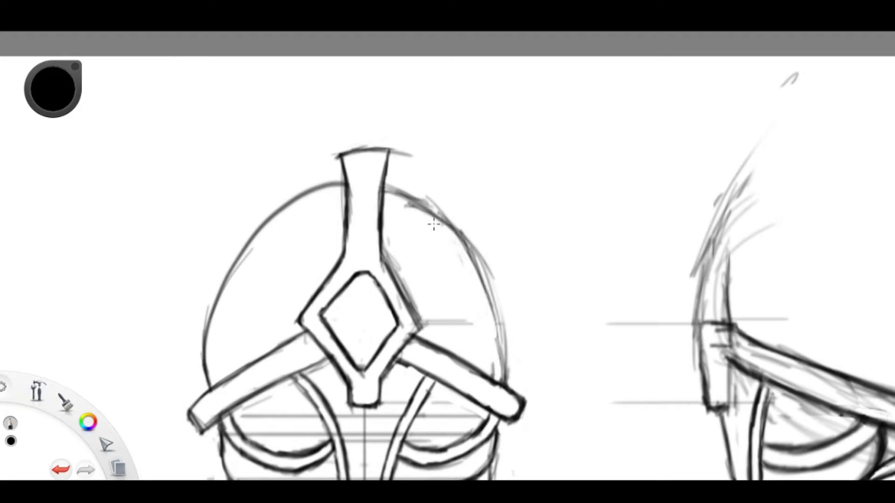
pyautogui.scroll(2, 432, 224)
pyautogui.moveTo(326, 235); pyautogui.dragTo(280, 330)
pyautogui.scroll(2, 366, 233)
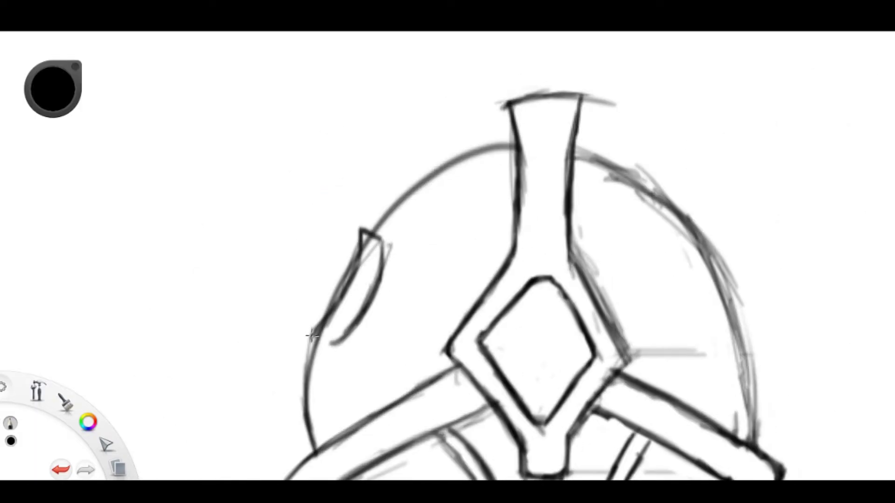
# - Draw the horn's base strokes and the shaft rising up-left
pyautogui.moveTo(347, 253); pyautogui.dragTo(316, 322)
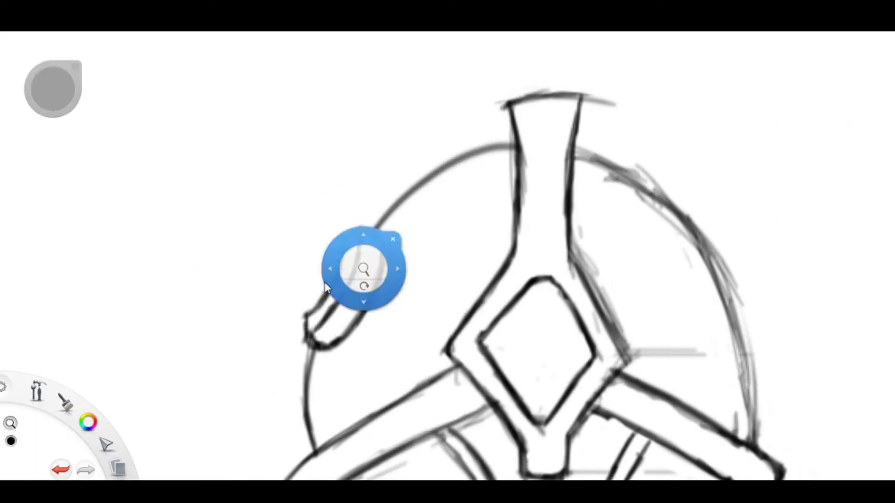
pyautogui.moveTo(364, 266); pyautogui.dragTo(459, 284)
pyautogui.scroll(2, 373, 391)
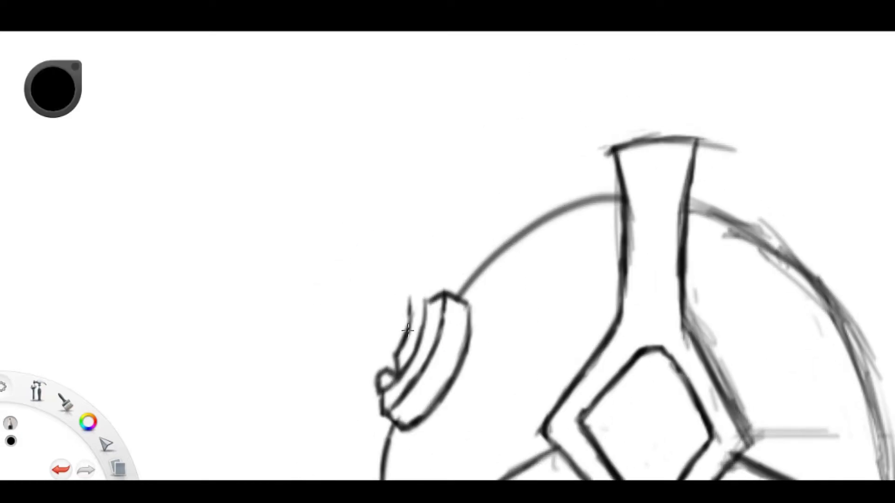
pyautogui.scroll(-3, 407, 330)
pyautogui.scroll(3, 376, 319)
pyautogui.moveTo(334, 293); pyautogui.dragTo(402, 340)
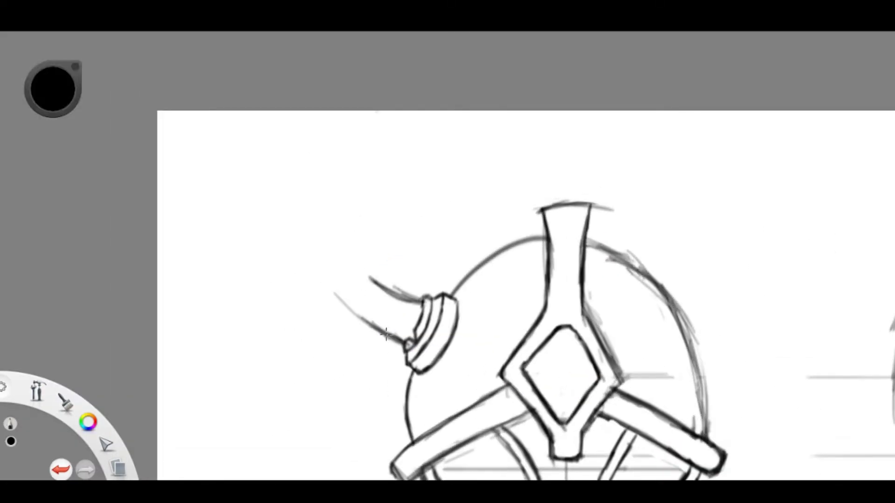
pyautogui.scroll(3, 386, 335)
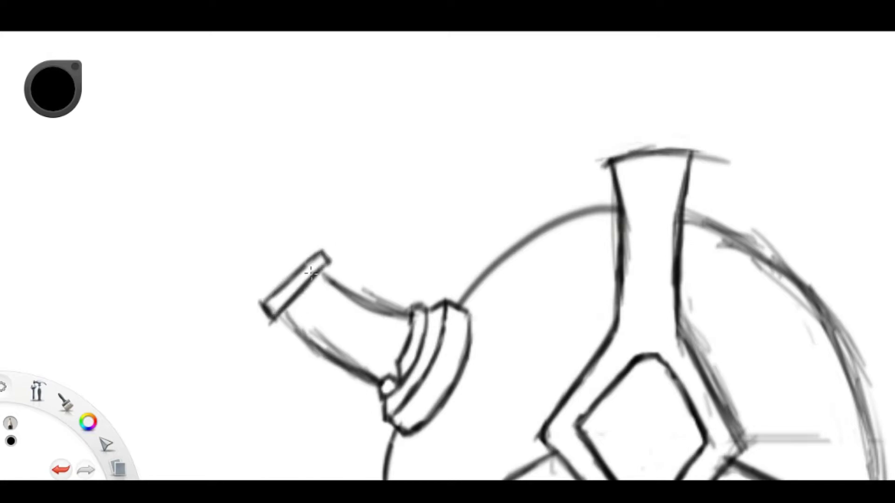
pyautogui.scroll(-2, 362, 348)
pyautogui.scroll(2, 349, 292)
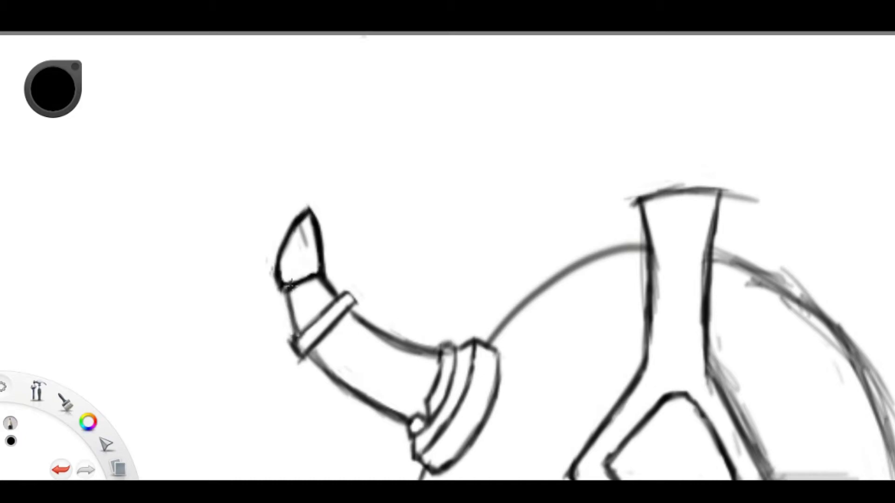
pyautogui.scroll(-2, 400, 226)
pyautogui.scroll(2, 316, 50)
# - Shift the horn's band down the shaft and complete the horn's left and right edges
pyautogui.moveTo(210, 242)
pyautogui.mouseDown()
pyautogui.moveTo(286, 270)
pyautogui.moveTo(211, 197)
pyautogui.mouseUp()
pyautogui.press('Escape')
pyautogui.moveTo(252, 187); pyautogui.dragTo(297, 236)
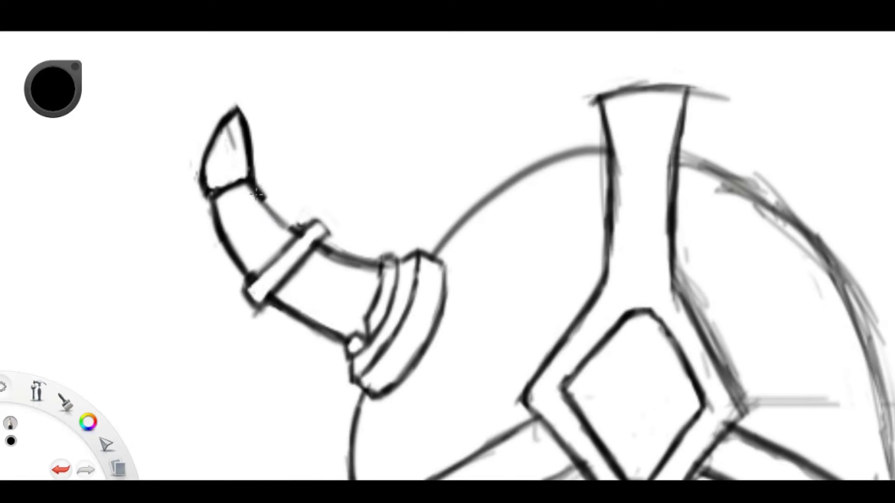
pyautogui.scroll(-1, 296, 235)
pyautogui.moveTo(349, 292); pyautogui.dragTo(309, 267)
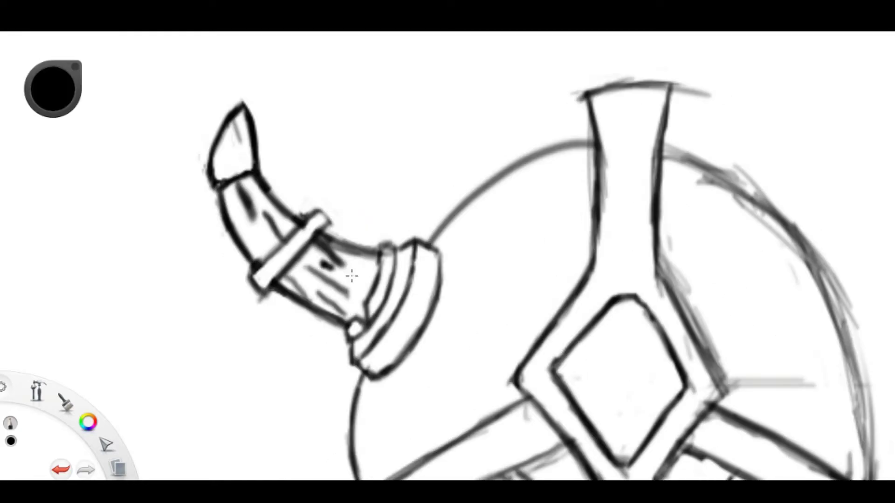
pyautogui.scroll(-3, 410, 204)
pyautogui.moveTo(224, 52); pyautogui.dragTo(326, 233)
# - Drop the current selection and redraw the horn tip into a sharp point
pyautogui.moveTo(335, 171); pyautogui.dragTo(567, 216)
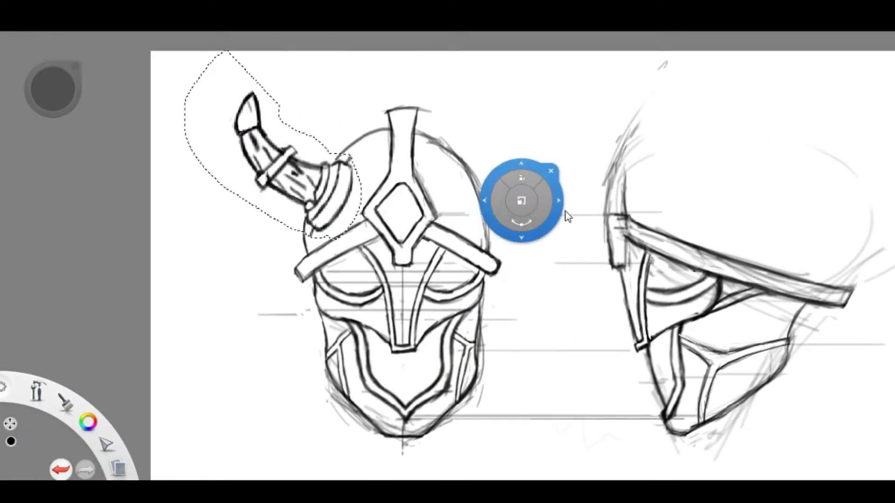
pyautogui.click(580, 234)
pyautogui.scroll(2, 379, 213)
pyautogui.scroll(3, 380, 214)
pyautogui.scroll(3, 252, 161)
pyautogui.press('Escape')
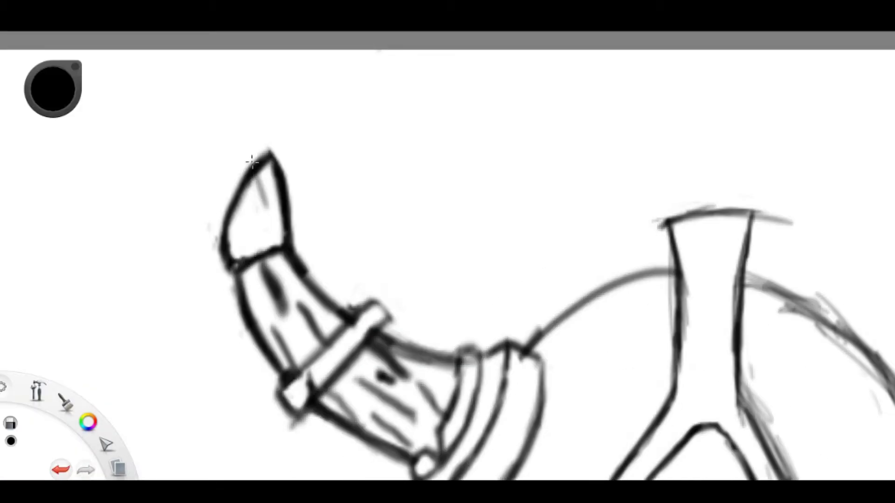
pyautogui.moveTo(235, 174); pyautogui.dragTo(283, 215)
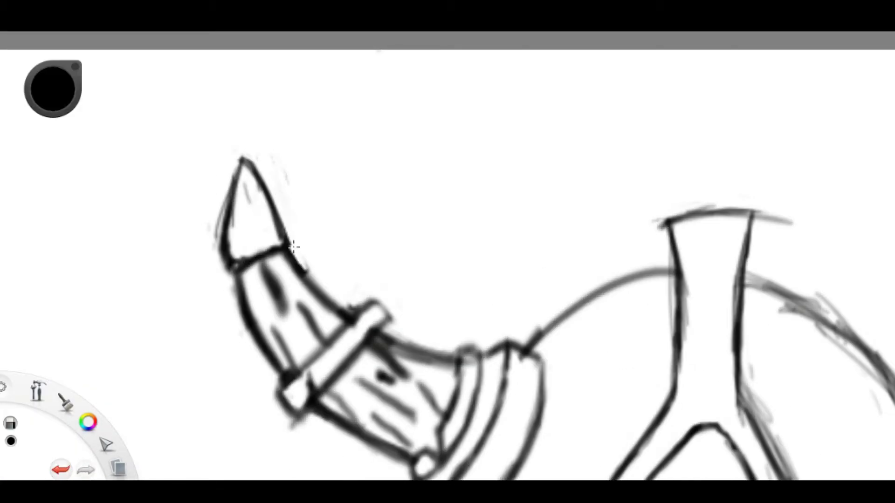
pyautogui.scroll(-3, 264, 247)
pyautogui.scroll(-1, 280, 256)
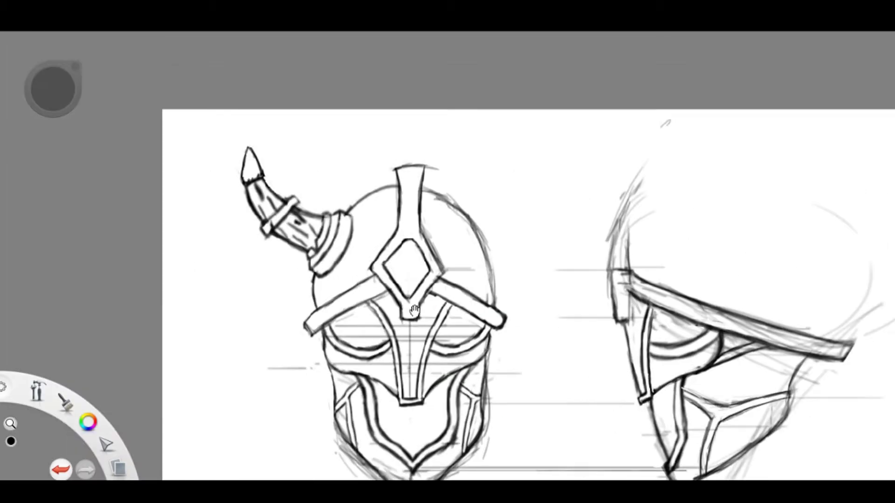
# - Lasso the horn, paste a horizontally flipped copy, and move it to the helmet's right side
pyautogui.moveTo(312, 191); pyautogui.dragTo(310, 278)
pyautogui.hotkey('ctrl', 'c')
pyautogui.hotkey('ctrl', 'v')
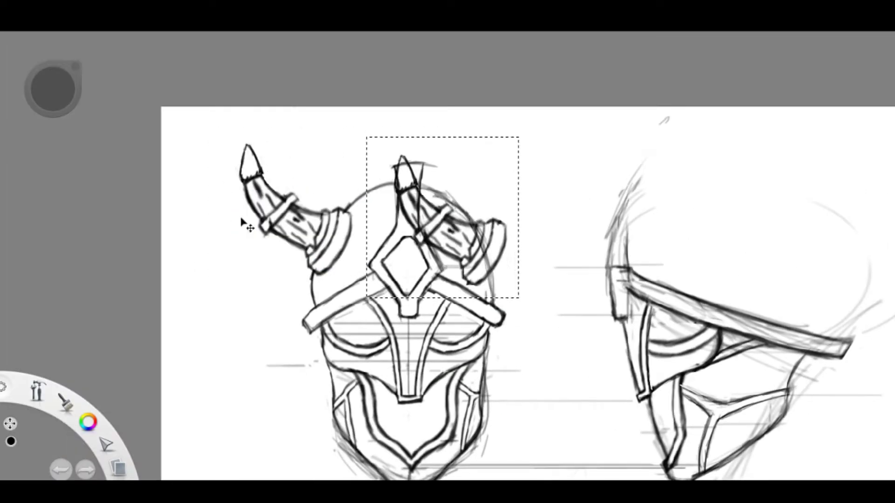
pyautogui.moveTo(464, 256); pyautogui.dragTo(477, 262)
pyautogui.press('Return')
pyautogui.hotkey('ctrl', 'z')
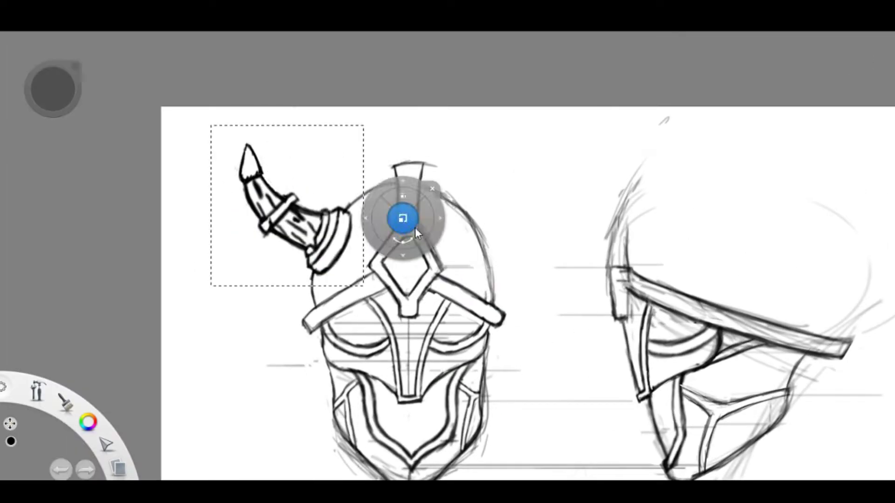
pyautogui.hotkey('ctrl', 'z')
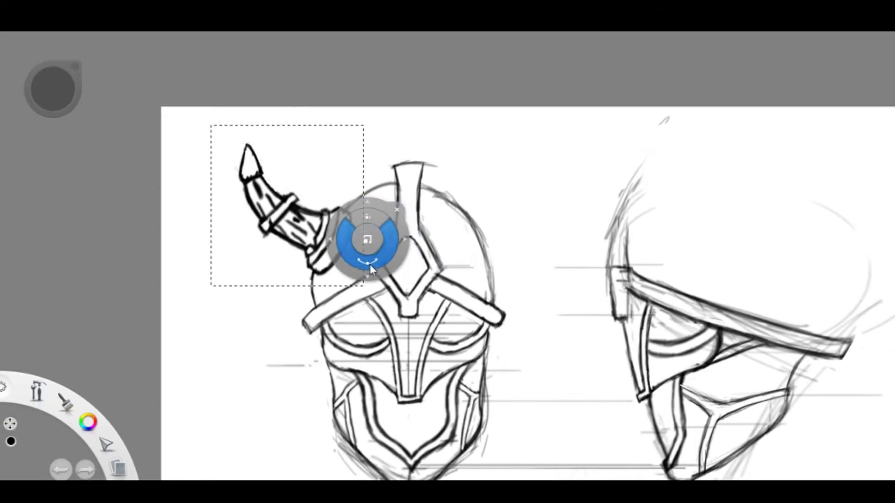
pyautogui.hotkey('ctrl', 'y')
pyautogui.moveTo(410, 284); pyautogui.dragTo(89, 61)
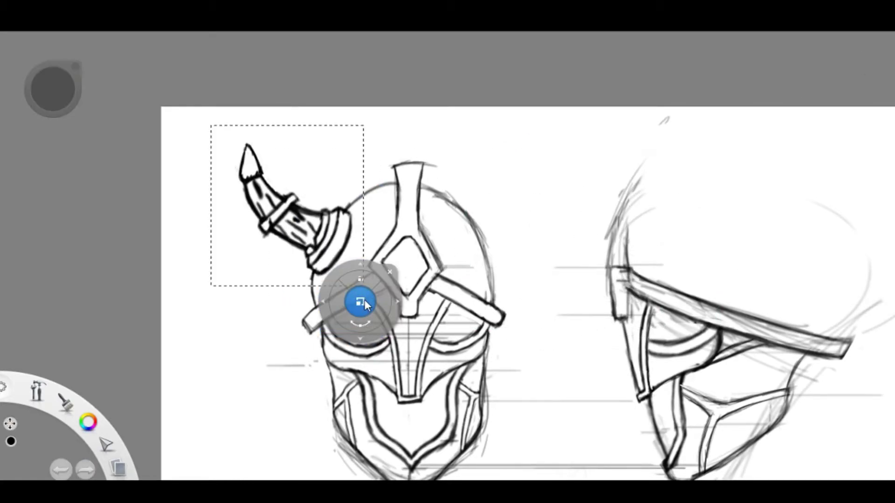
pyautogui.moveTo(409, 256); pyautogui.dragTo(133, 74)
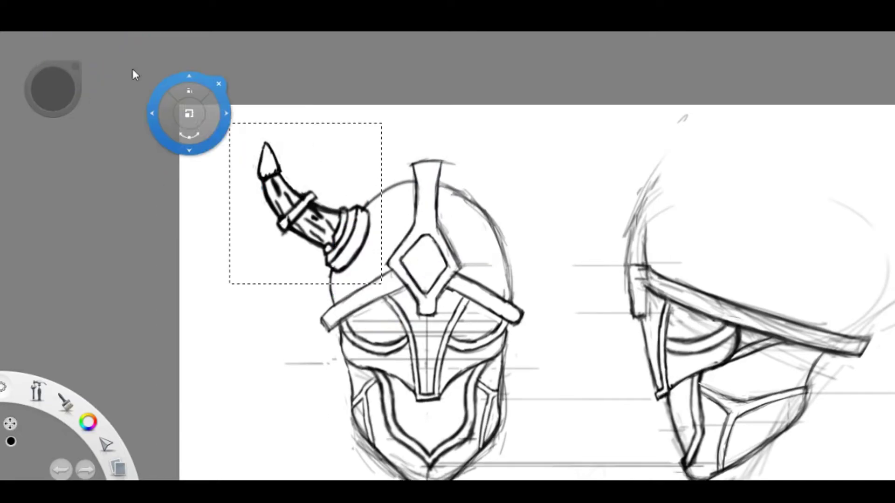
pyautogui.click(128, 181)
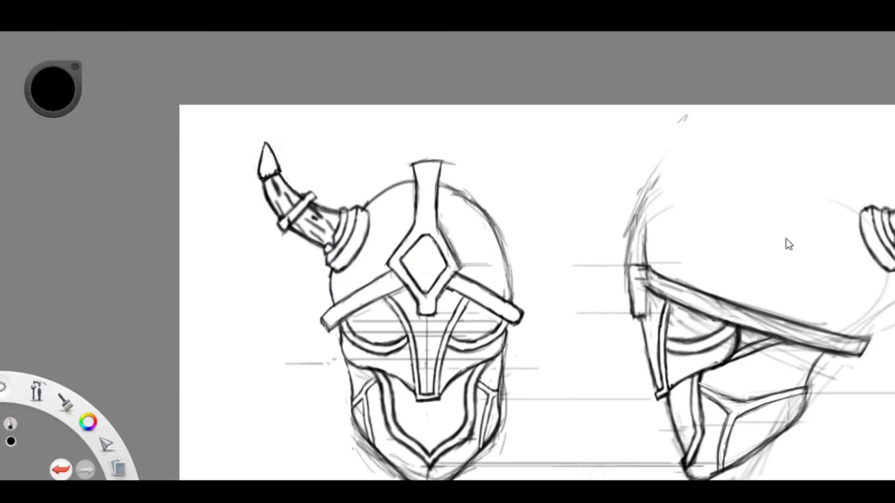
# - Undo and redo the horn copy's last move to settle it on the helmet's right
pyautogui.hotkey('ctrl', 'z')
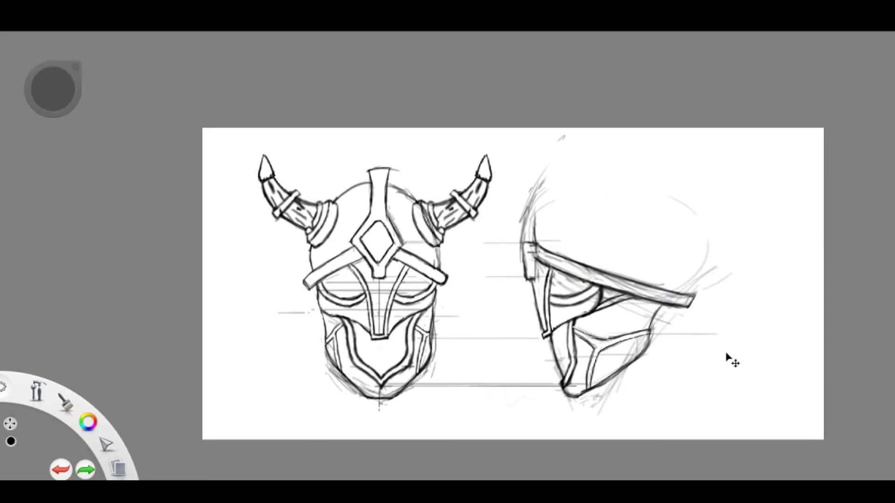
pyautogui.scroll(3, 399, 235)
pyautogui.hotkey('ctrl', 'y')
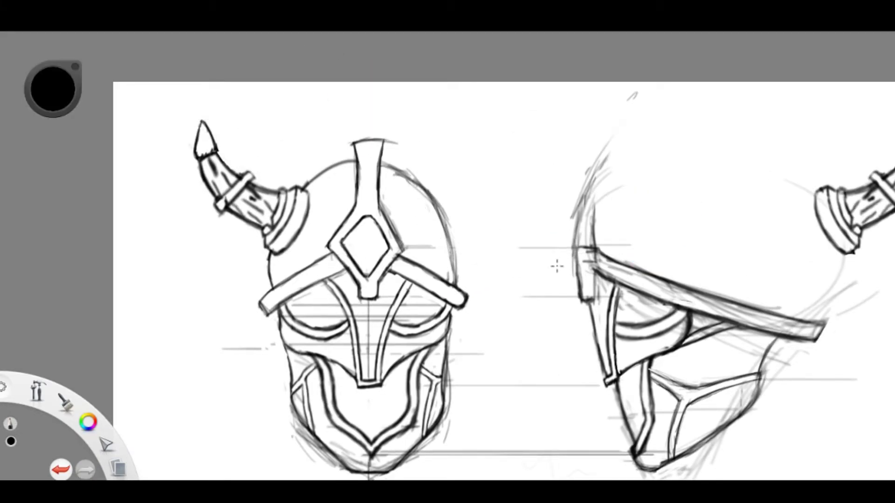
pyautogui.hotkey('ctrl', 'z')
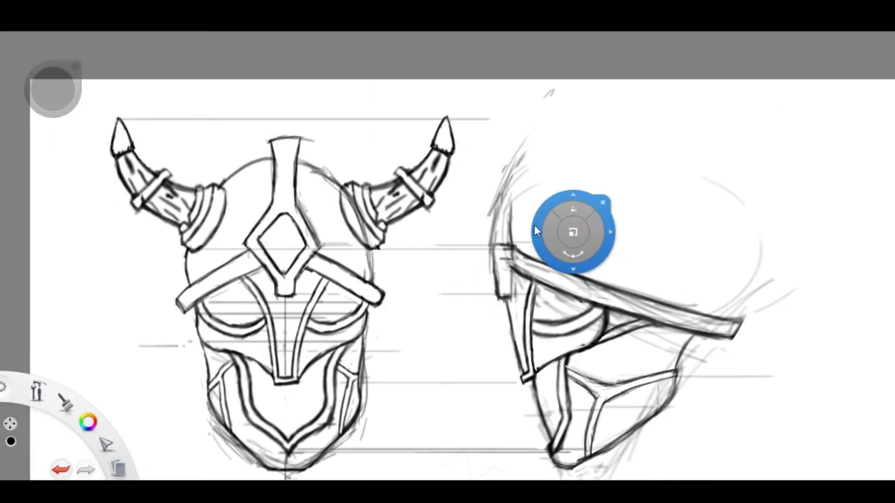
# - Zoom in and out around the diamond emblem, ending with both helmet views visible
pyautogui.scroll(-2, 504, 275)
pyautogui.scroll(3, 504, 275)
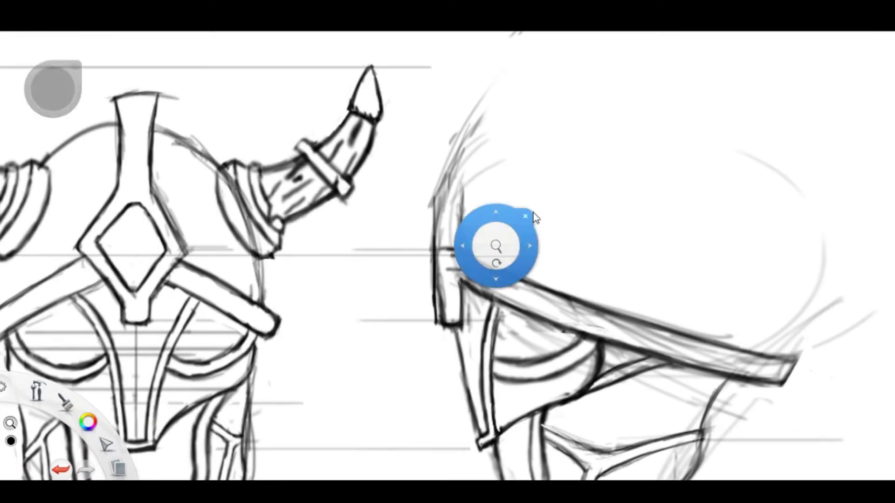
pyautogui.scroll(-5, 371, 306)
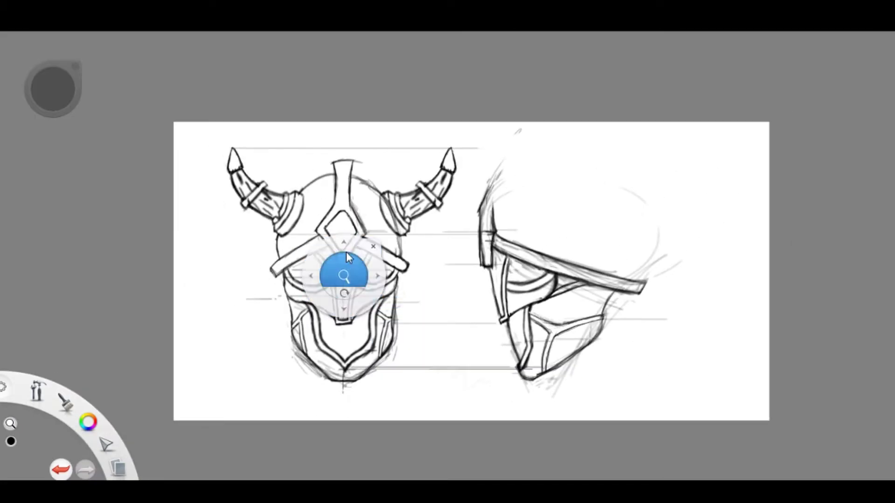
pyautogui.scroll(5, 346, 252)
pyautogui.scroll(-1, 822, 292)
pyautogui.scroll(1, 350, 207)
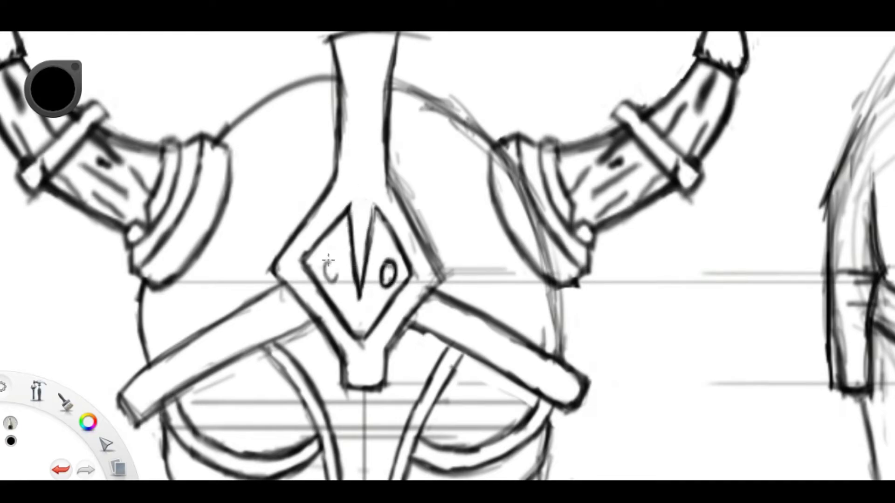
pyautogui.scroll(-1, 455, 256)
pyautogui.scroll(-2, 435, 155)
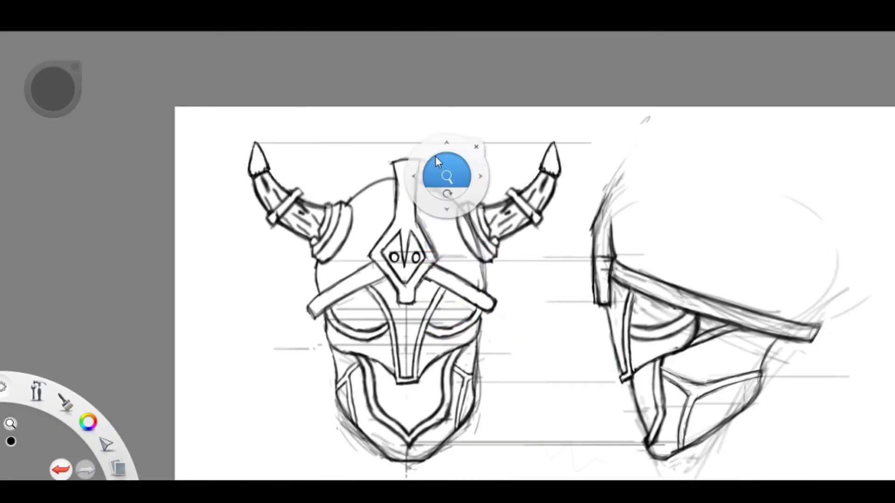
pyautogui.scroll(2, 444, 159)
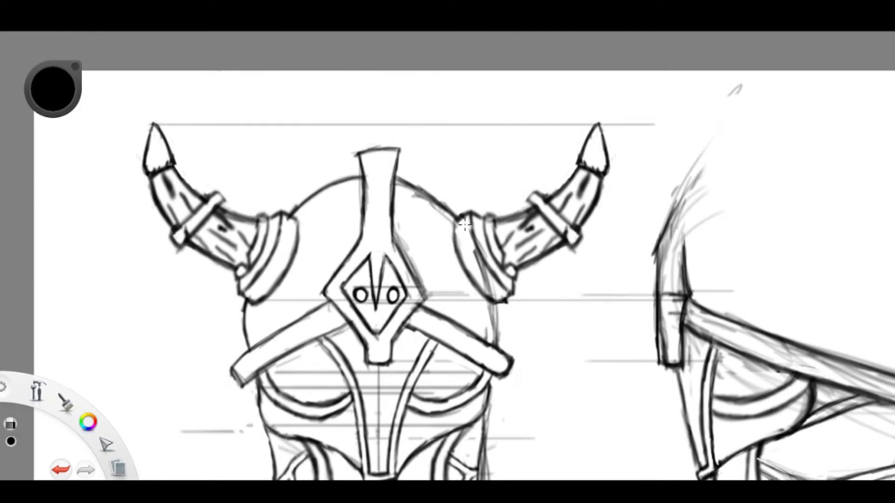
pyautogui.scroll(-3, 465, 225)
pyautogui.scroll(2, 669, 368)
pyautogui.scroll(2, 309, 316)
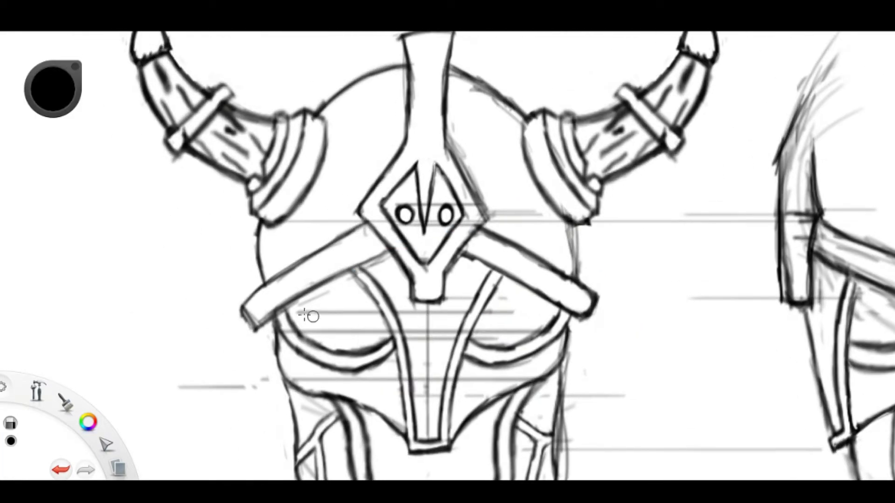
pyautogui.scroll(-1, 309, 316)
pyautogui.scroll(-2, 309, 316)
pyautogui.scroll(-1, 525, 332)
pyautogui.press('space')
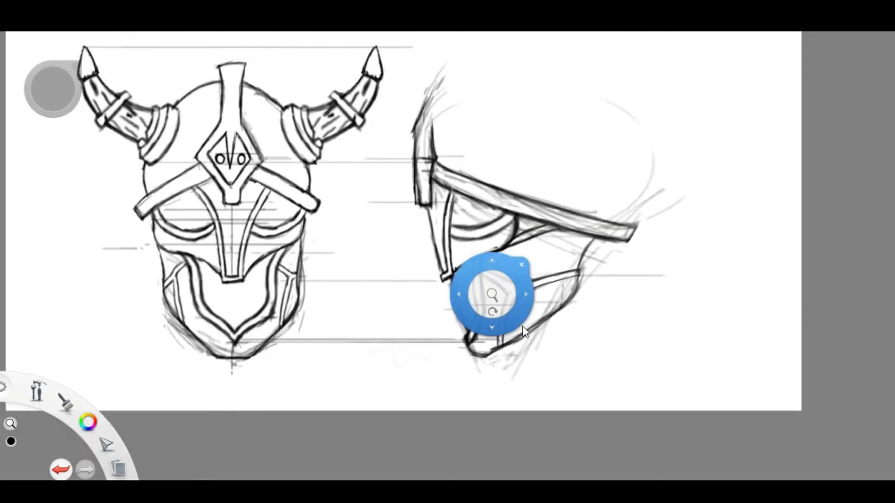
pyautogui.scroll(2, 512, 303)
pyautogui.scroll(2, 483, 242)
# - Pencil two horizontal guide lines across both helmets
pyautogui.moveTo(115, 159); pyautogui.dragTo(580, 158)
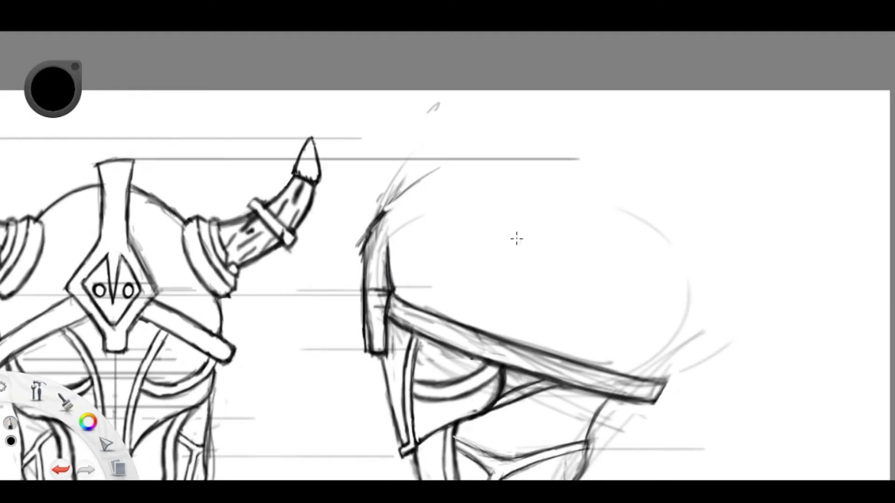
pyautogui.scroll(-1, 380, 220)
pyautogui.moveTo(105, 166); pyautogui.dragTo(604, 165)
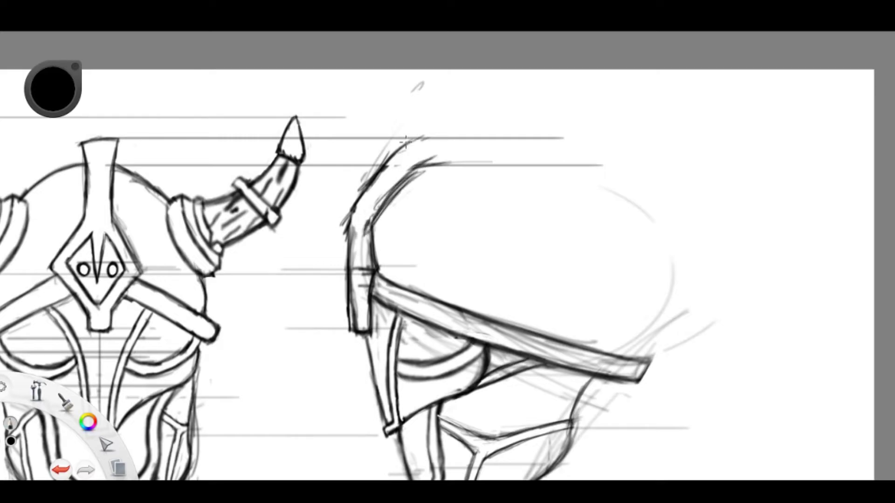
# - Sketch the side-view helmet's rounded dome outline and a teardrop-shaped horn base on top
pyautogui.moveTo(466, 132); pyautogui.dragTo(559, 161)
pyautogui.scroll(-1, 643, 320)
pyautogui.moveTo(559, 359); pyautogui.dragTo(509, 156)
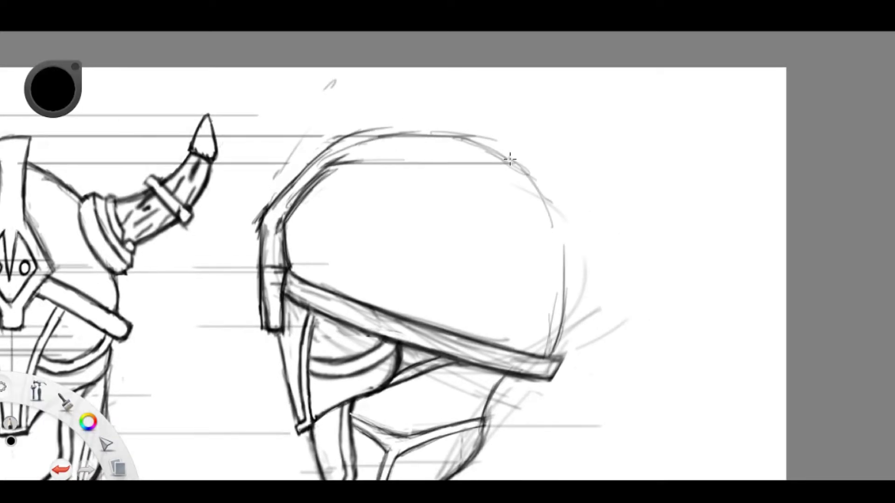
pyautogui.scroll(-2, 589, 415)
pyautogui.scroll(1, 589, 415)
pyautogui.scroll(1, 486, 258)
pyautogui.moveTo(473, 282); pyautogui.dragTo(440, 240)
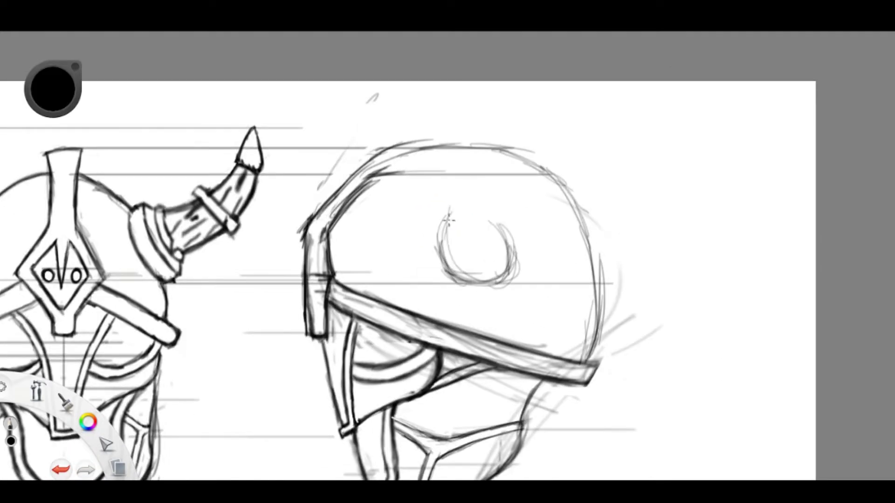
pyautogui.moveTo(477, 114); pyautogui.dragTo(501, 135)
pyautogui.scroll(-1, 478, 115)
pyautogui.scroll(-1, 420, 187)
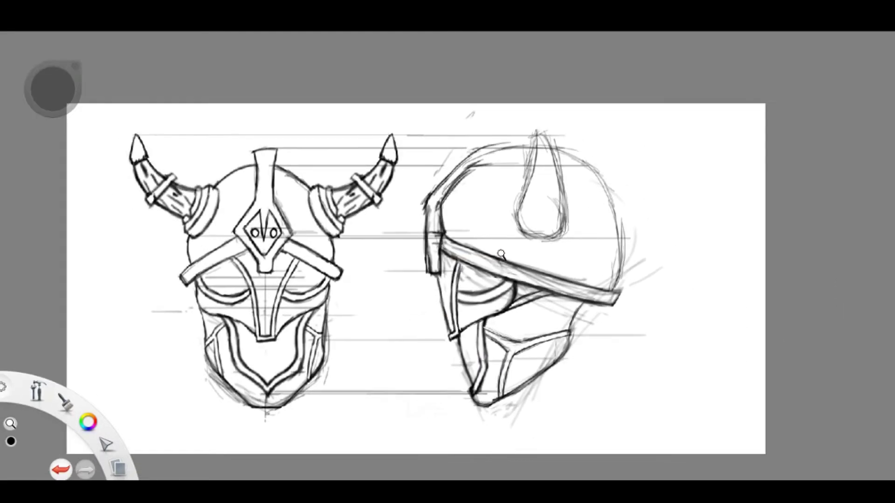
pyautogui.scroll(3, 313, 181)
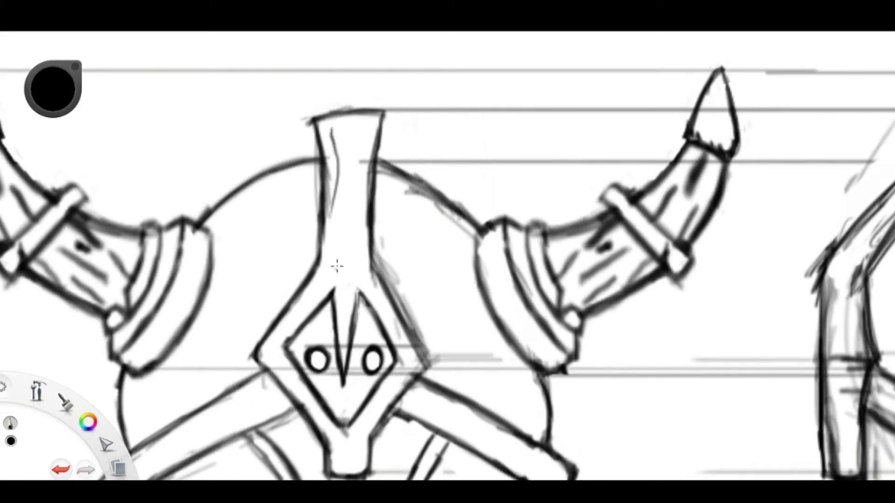
# - Ink thin crack lines down the front crest post and along its brow-band crossbars
pyautogui.moveTo(349, 142); pyautogui.dragTo(336, 294)
pyautogui.moveTo(354, 212); pyautogui.dragTo(302, 280)
pyautogui.moveTo(396, 280); pyautogui.dragTo(427, 329)
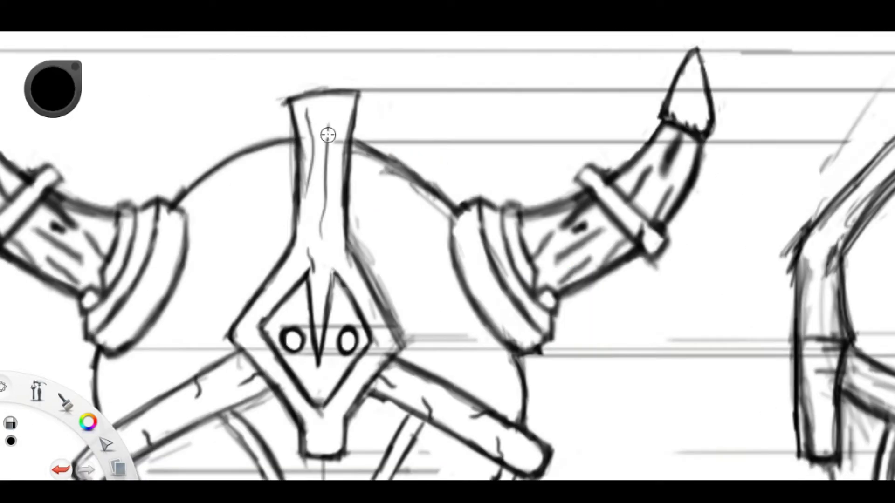
pyautogui.scroll(-3, 339, 110)
pyautogui.scroll(3, 424, 401)
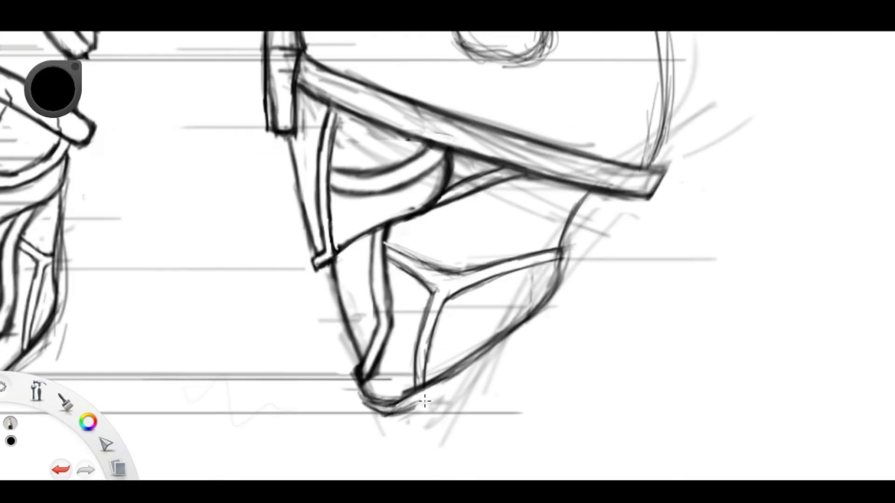
pyautogui.scroll(-3, 417, 384)
pyautogui.scroll(3, 295, 275)
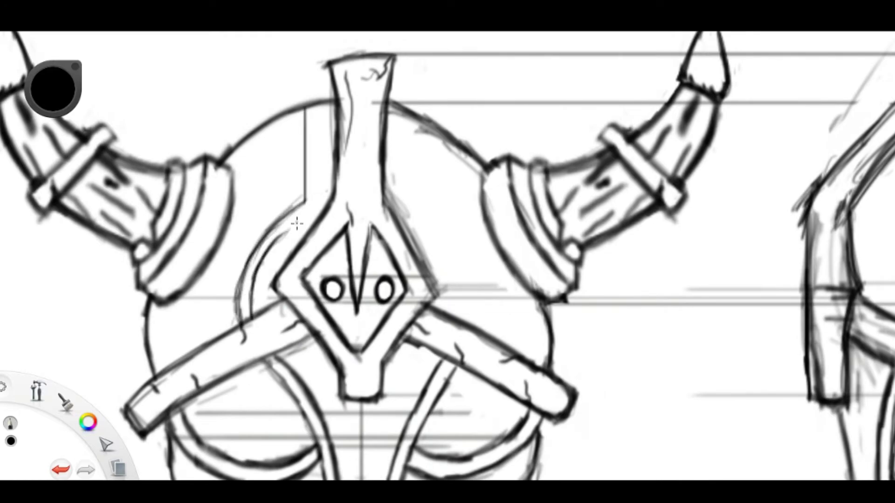
# - Draw a parallel band beside the crest bar and a curved band left of the diamond emblem
pyautogui.moveTo(304, 216); pyautogui.dragTo(321, 125)
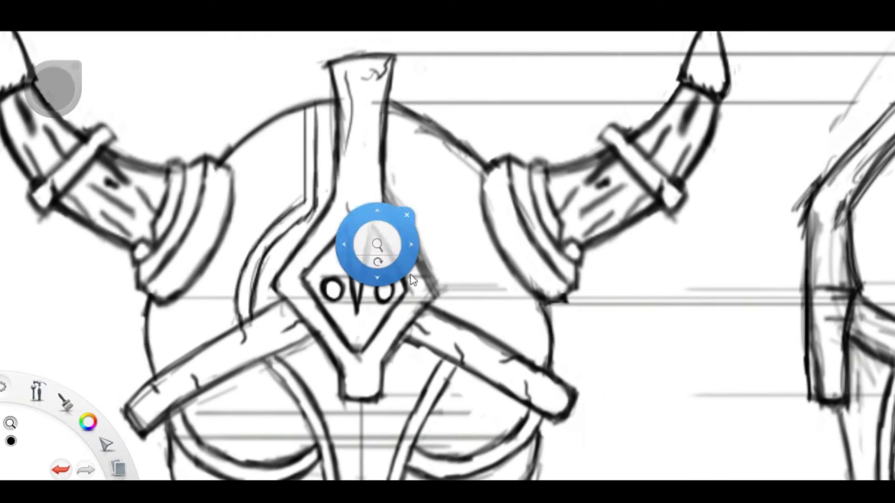
pyautogui.scroll(-3, 380, 250)
pyautogui.moveTo(326, 226); pyautogui.dragTo(287, 310)
pyautogui.scroll(3, 401, 261)
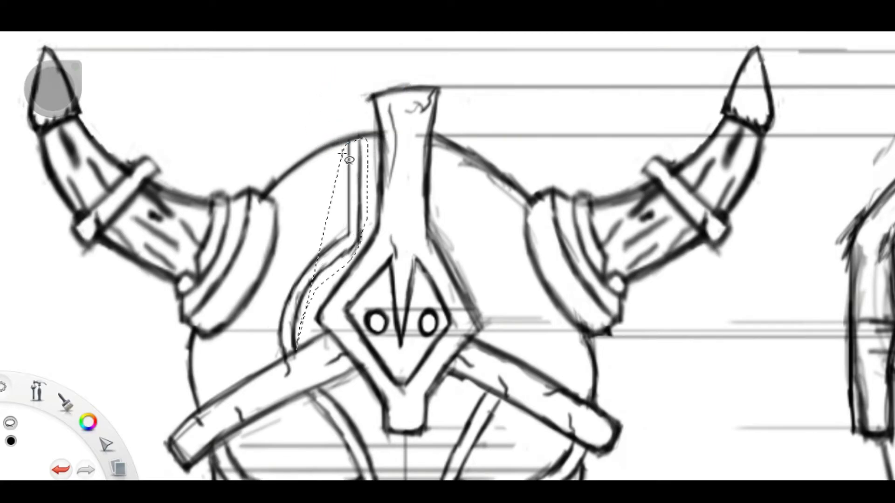
pyautogui.hotkey('ctrl', 'z')
pyautogui.scroll(-3, 400, 233)
pyautogui.scroll(3, 326, 210)
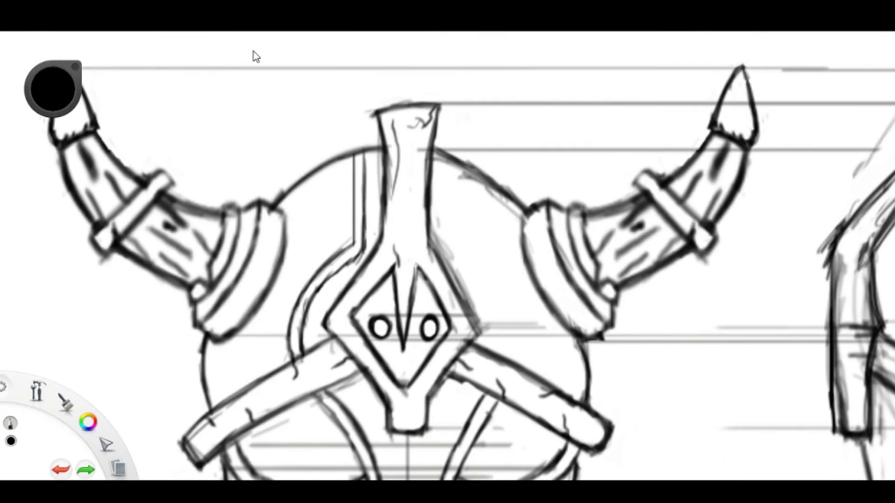
# - Select the left curved bands and mirror a copy onto the crest's right side
pyautogui.hotkey('ctrl', 'y')
pyautogui.scroll(-3, 475, 222)
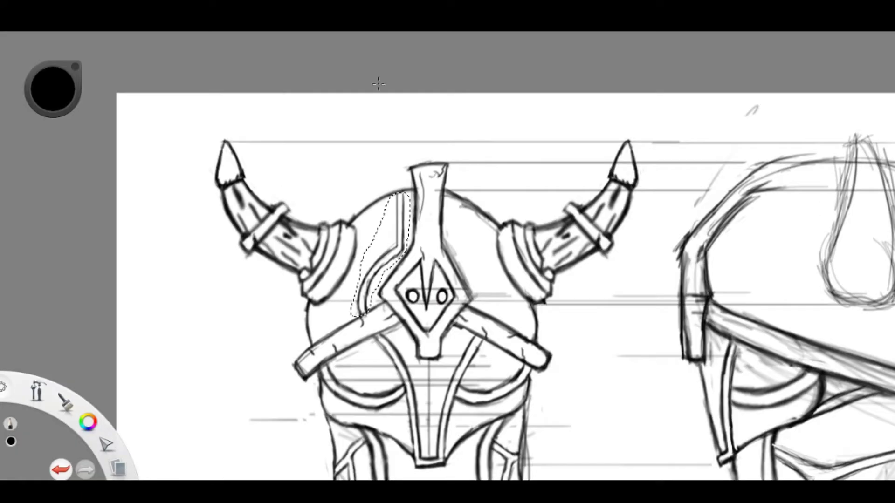
pyautogui.scroll(2, 475, 233)
pyautogui.press('v')
pyautogui.scroll(1, 356, 212)
pyautogui.moveTo(357, 212)
pyautogui.mouseDown()
pyautogui.moveTo(127, 45)
pyautogui.moveTo(76, 45)
pyautogui.mouseUp()
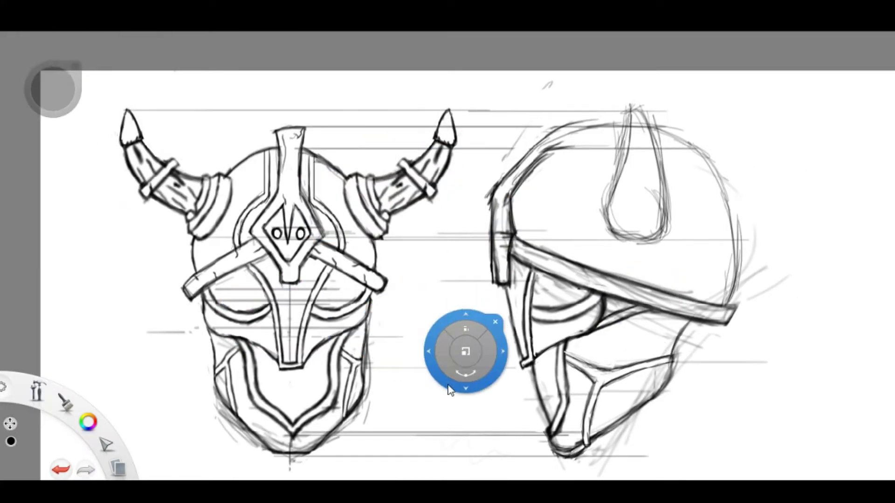
pyautogui.moveTo(460, 349); pyautogui.dragTo(456, 218)
pyautogui.press('Escape')
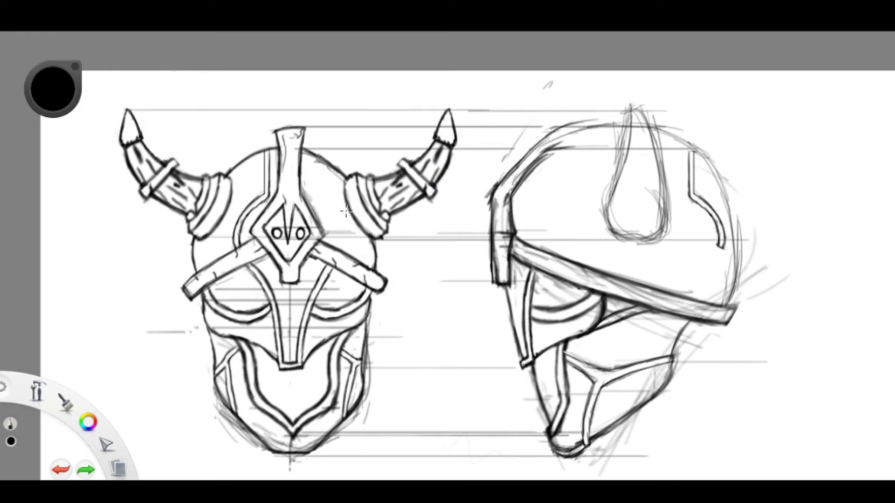
# - Add small rivet dots to the front mask's cheeks and the side-view cheek guard
pyautogui.scroll(5, 289, 151)
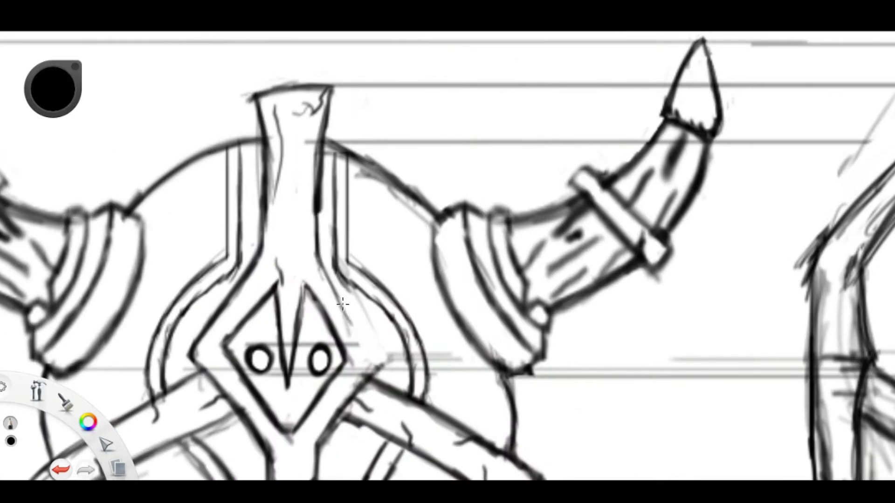
pyautogui.scroll(1, 345, 296)
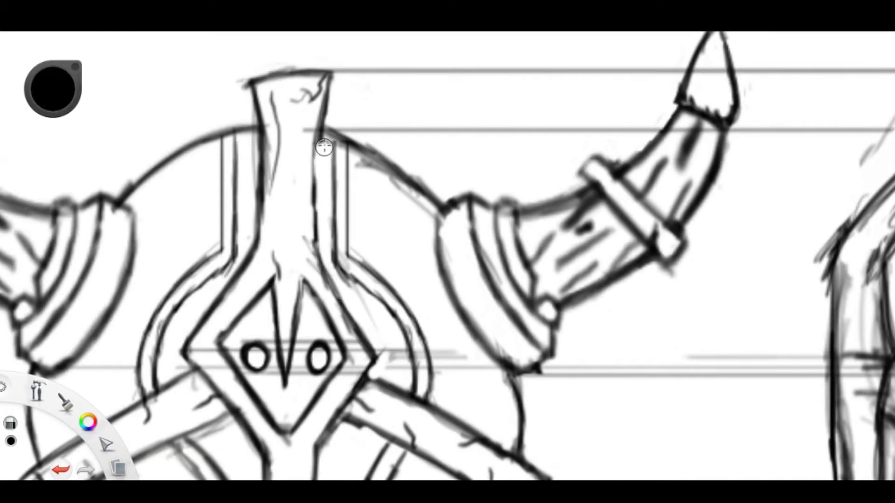
pyautogui.scroll(-4, 325, 148)
pyautogui.scroll(3, 325, 135)
pyautogui.scroll(2, 325, 123)
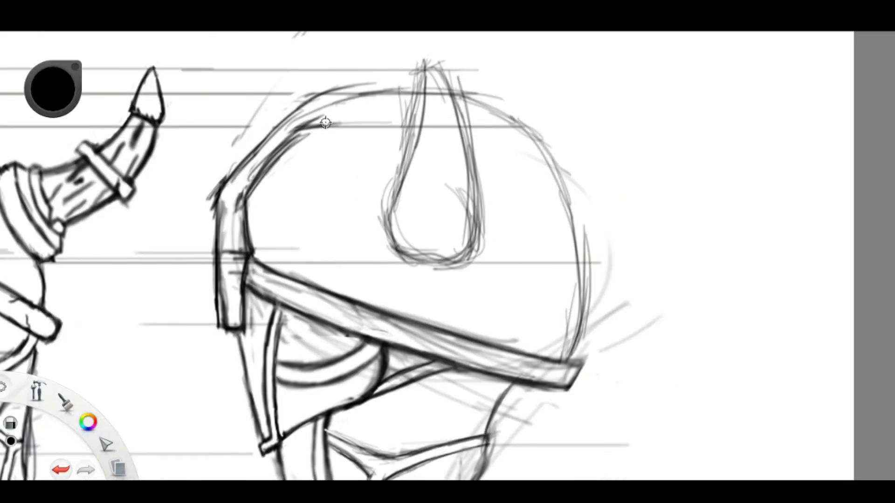
pyautogui.scroll(-3, 325, 123)
pyautogui.scroll(-1, 360, 216)
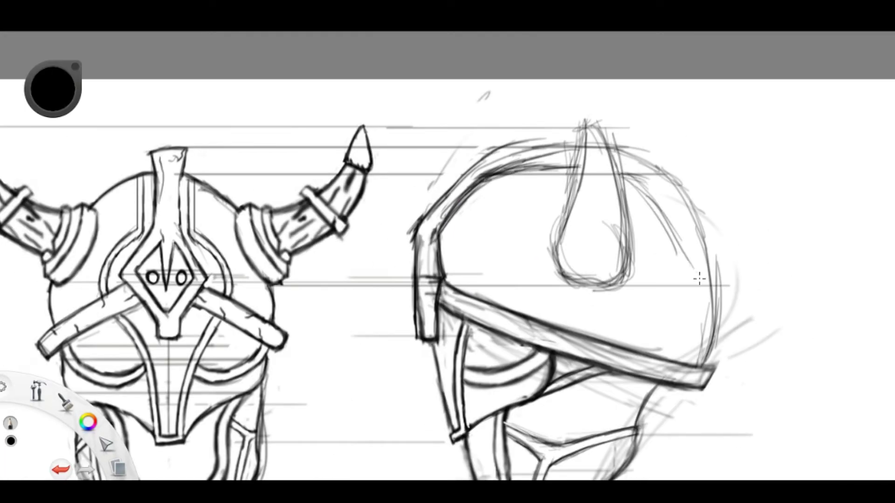
pyautogui.scroll(-1, 699, 278)
pyautogui.moveTo(567, 363)
pyautogui.mouseDown()
pyautogui.moveTo(330, 256)
pyautogui.moveTo(395, 339)
pyautogui.moveTo(426, 329)
pyautogui.mouseUp()
pyautogui.moveTo(545, 110)
pyautogui.mouseDown()
pyautogui.moveTo(505, 413)
pyautogui.moveTo(565, 306)
pyautogui.mouseUp()
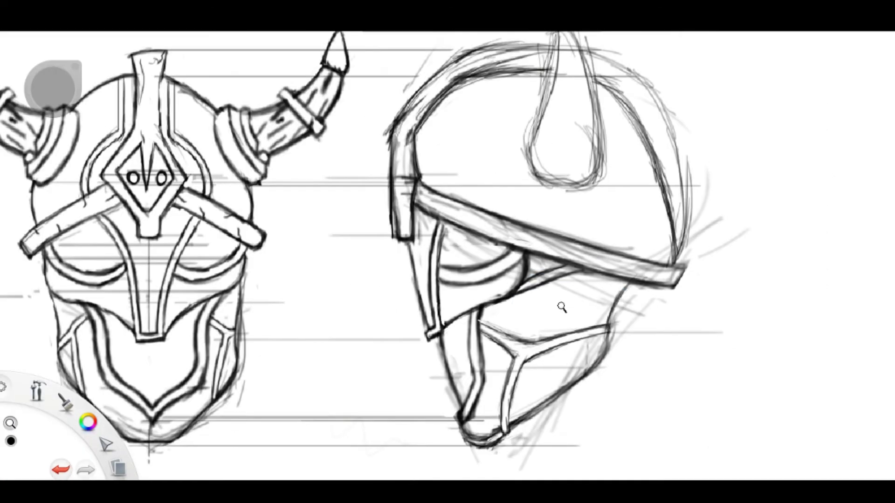
pyautogui.moveTo(485, 201)
pyautogui.mouseDown()
pyautogui.moveTo(464, 361)
pyautogui.moveTo(456, 224)
pyautogui.mouseUp()
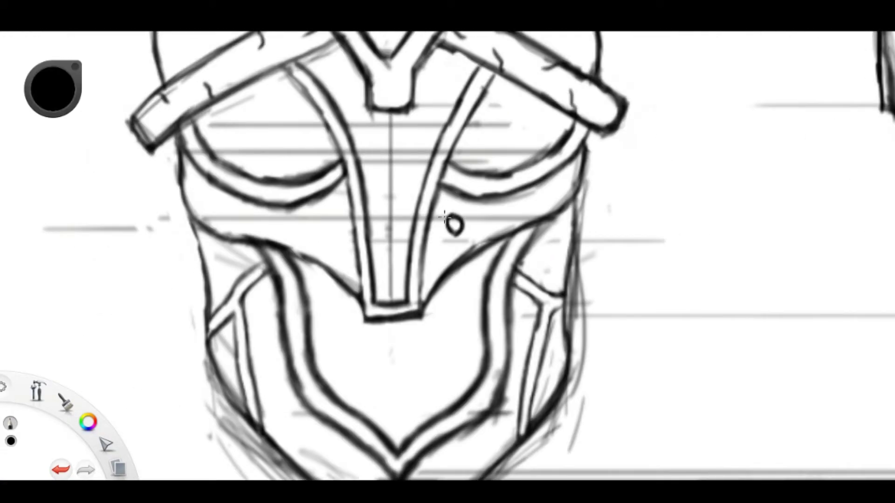
pyautogui.moveTo(818, 289)
pyautogui.mouseDown()
pyautogui.moveTo(464, 242)
pyautogui.moveTo(440, 280)
pyautogui.mouseUp()
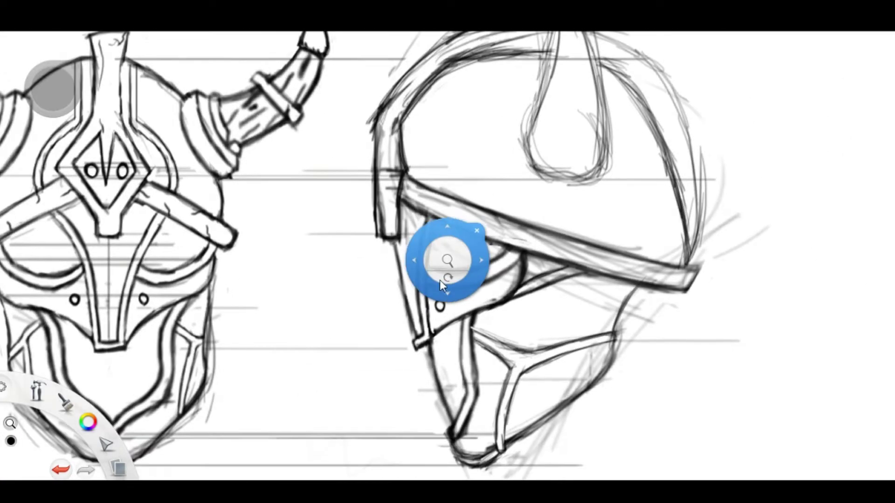
pyautogui.click(440, 281)
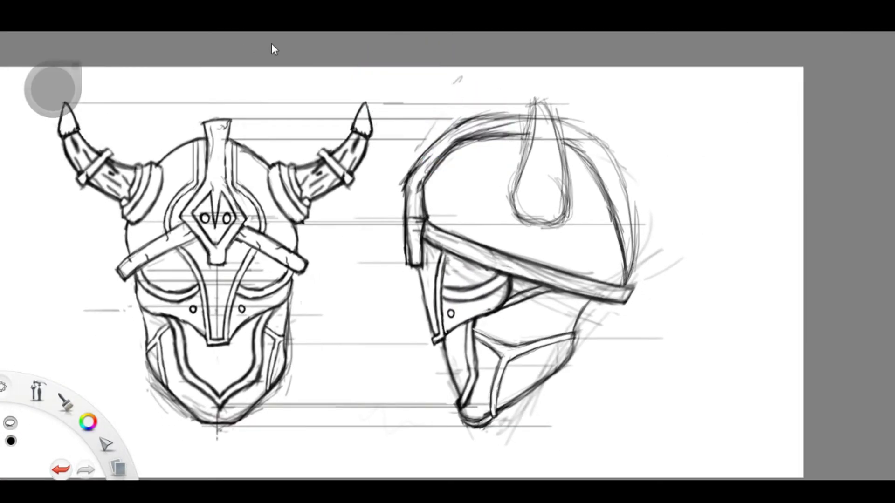
# - Zoom in and draw a thin stroke refining the side helmet's face guard
pyautogui.click(563, 199)
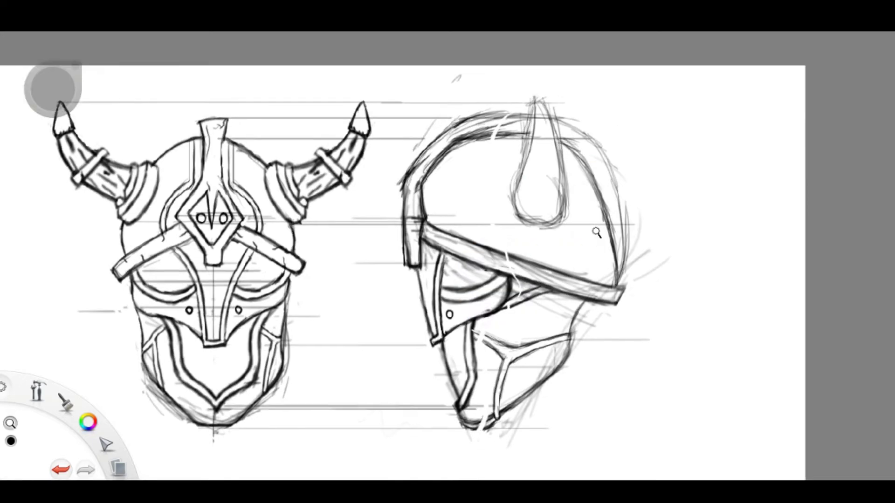
pyautogui.moveTo(595, 230); pyautogui.dragTo(497, 214)
pyautogui.scroll(-3, 445, 334)
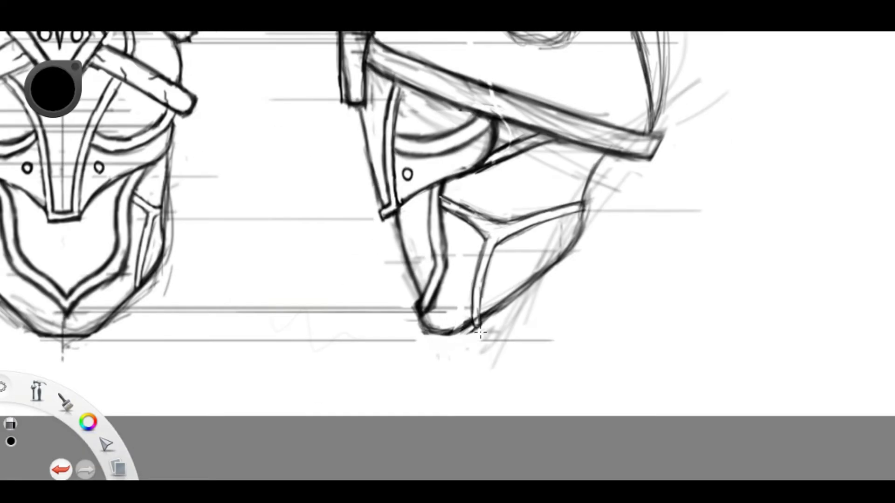
pyautogui.scroll(-5, 480, 332)
pyautogui.scroll(5, 449, 212)
pyautogui.moveTo(445, 215); pyautogui.dragTo(462, 275)
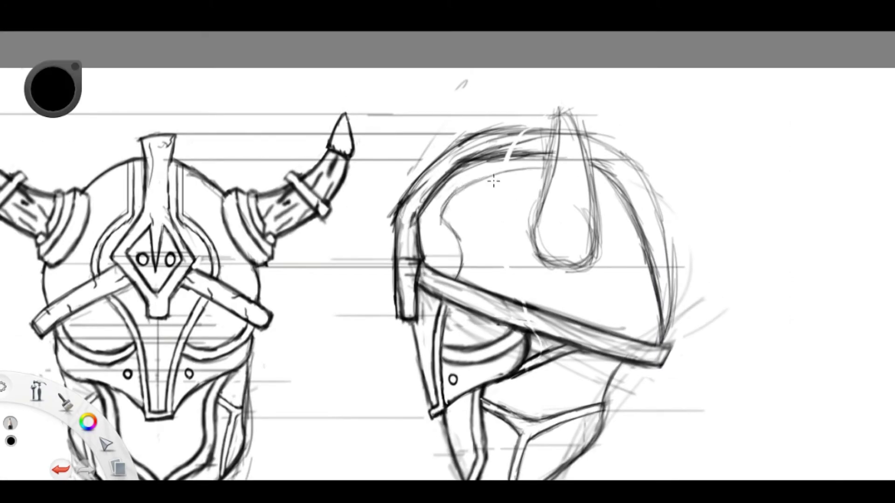
pyautogui.scroll(3, 473, 257)
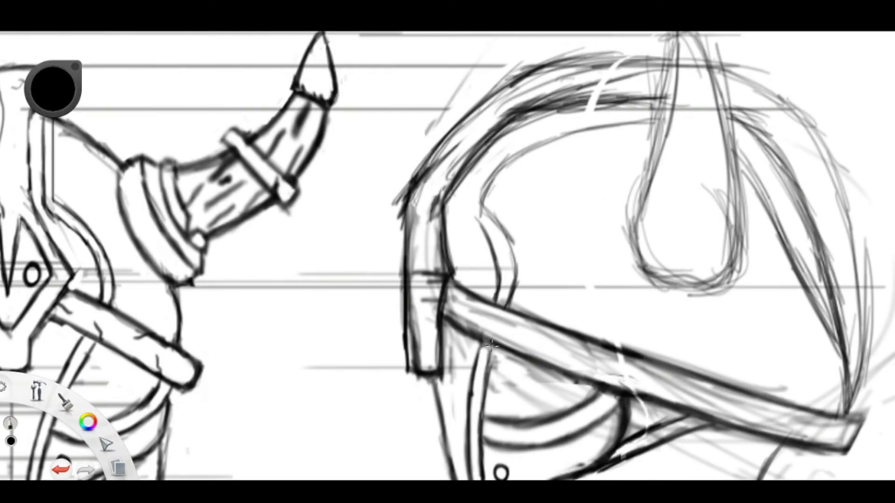
pyautogui.scroll(-3, 491, 344)
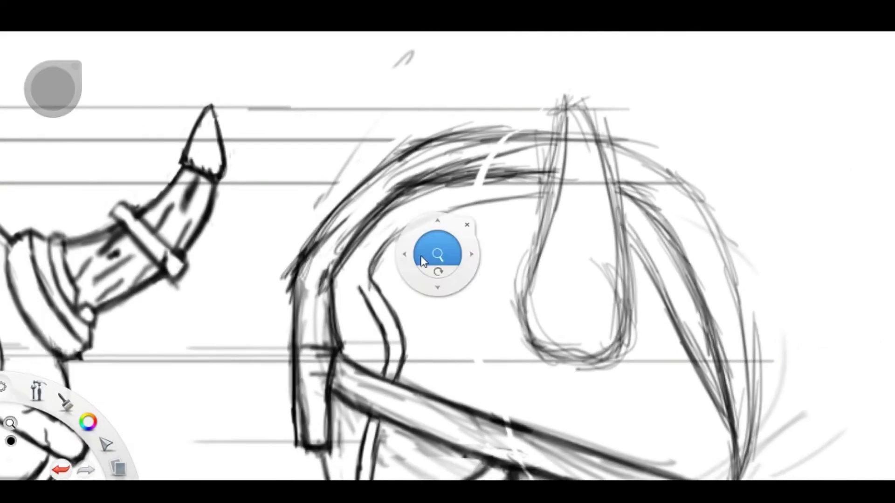
# - Reframe the view over both horned helmets and undo the stray stroke near the chin
pyautogui.moveTo(435, 256)
pyautogui.mouseDown()
pyautogui.moveTo(500, 303)
pyautogui.moveTo(374, 266)
pyautogui.mouseUp()
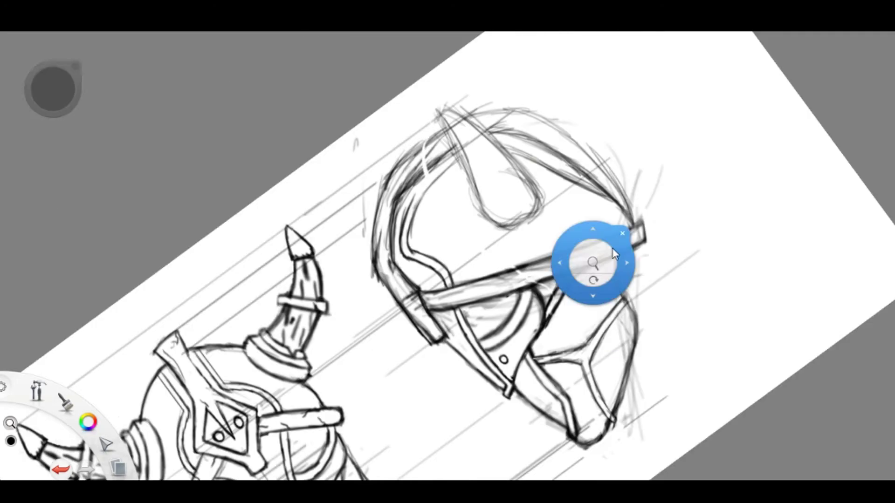
pyautogui.moveTo(379, 202); pyautogui.dragTo(419, 196)
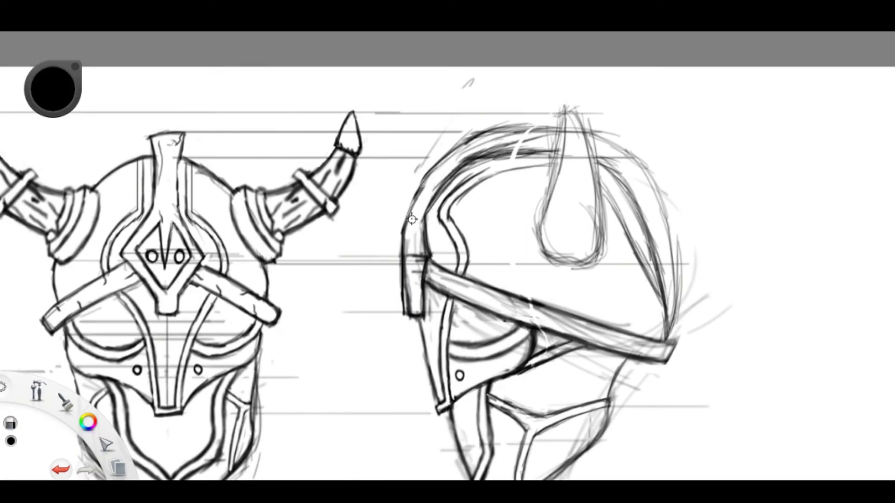
pyautogui.moveTo(498, 141)
pyautogui.mouseDown()
pyautogui.moveTo(530, 204)
pyautogui.moveTo(676, 340)
pyautogui.moveTo(491, 232)
pyautogui.mouseUp()
pyautogui.moveTo(449, 256); pyautogui.dragTo(601, 284)
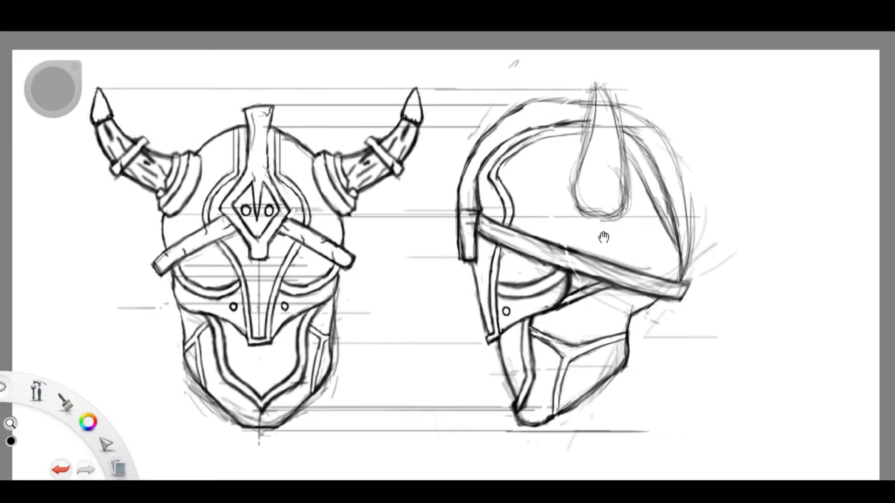
pyautogui.moveTo(605, 267)
pyautogui.mouseDown()
pyautogui.moveTo(530, 269)
pyautogui.moveTo(529, 309)
pyautogui.moveTo(519, 175)
pyautogui.mouseUp()
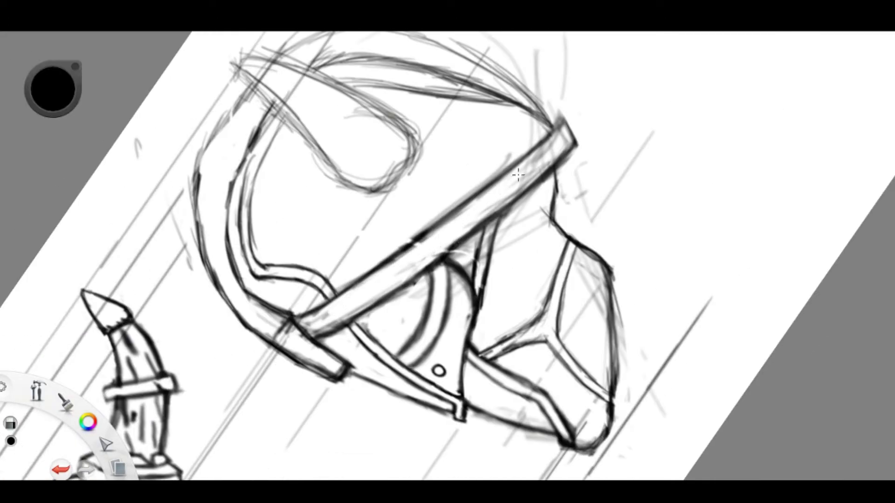
pyautogui.moveTo(301, 326)
pyautogui.mouseDown()
pyautogui.moveTo(489, 250)
pyautogui.moveTo(625, 332)
pyautogui.moveTo(359, 314)
pyautogui.moveTo(282, 364)
pyautogui.mouseUp()
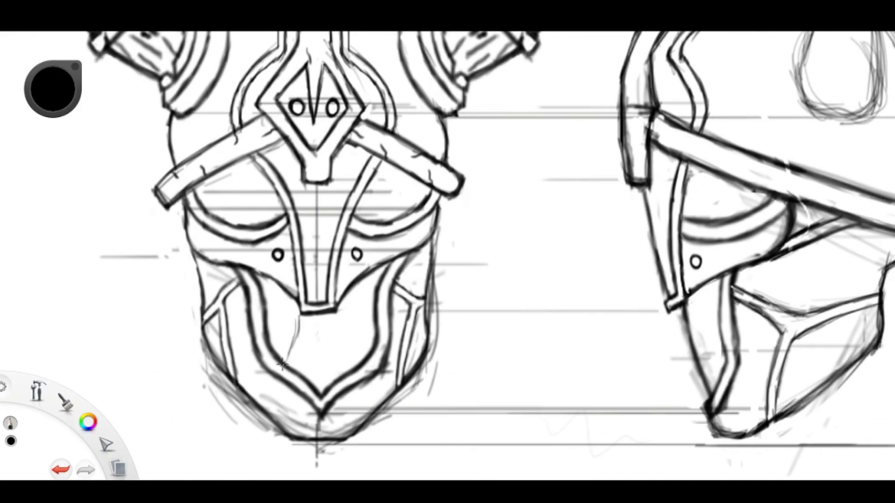
pyautogui.moveTo(338, 336)
pyautogui.mouseDown()
pyautogui.moveTo(561, 239)
pyautogui.moveTo(422, 287)
pyautogui.moveTo(490, 256)
pyautogui.moveTo(466, 181)
pyautogui.moveTo(368, 208)
pyautogui.moveTo(694, 308)
pyautogui.mouseUp()
pyautogui.hotkey('ctrl', 'z')
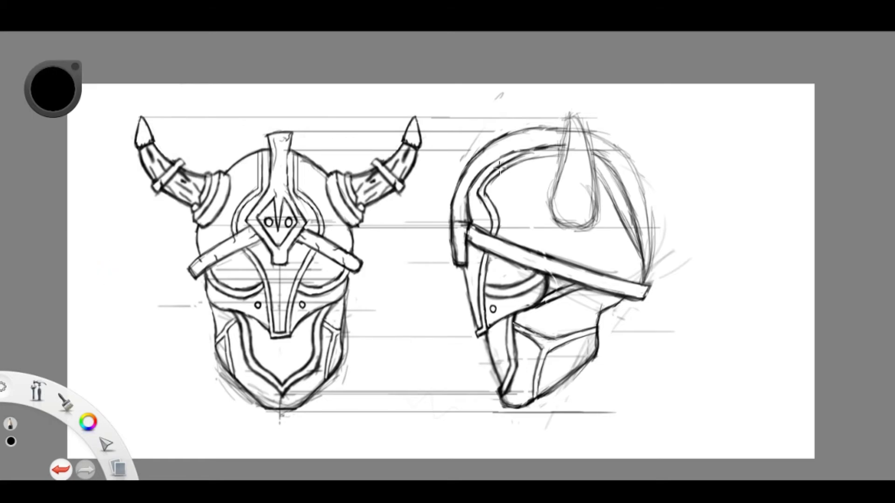
# - Zoom in on the side helmet's top with the front helmet's horn beside it
pyautogui.moveTo(500, 169)
pyautogui.mouseDown()
pyautogui.moveTo(486, 231)
pyautogui.moveTo(566, 271)
pyautogui.mouseUp()
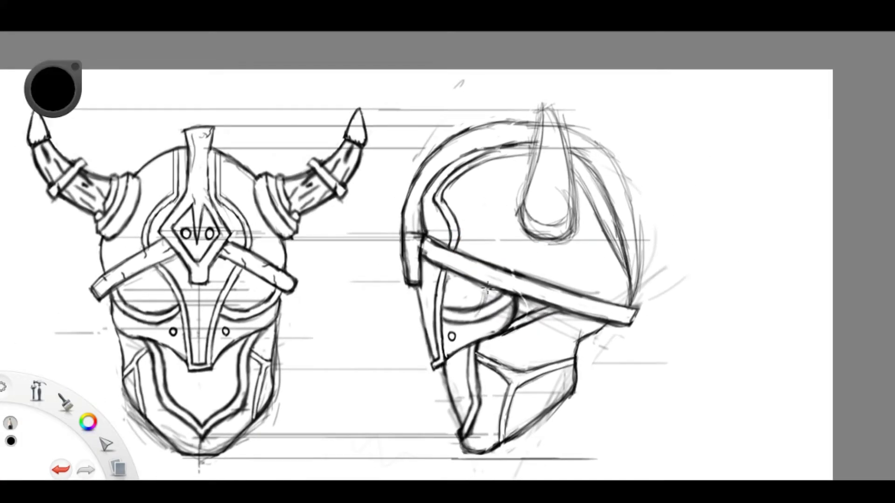
pyautogui.moveTo(486, 290)
pyautogui.mouseDown()
pyautogui.moveTo(510, 308)
pyautogui.moveTo(568, 285)
pyautogui.mouseUp()
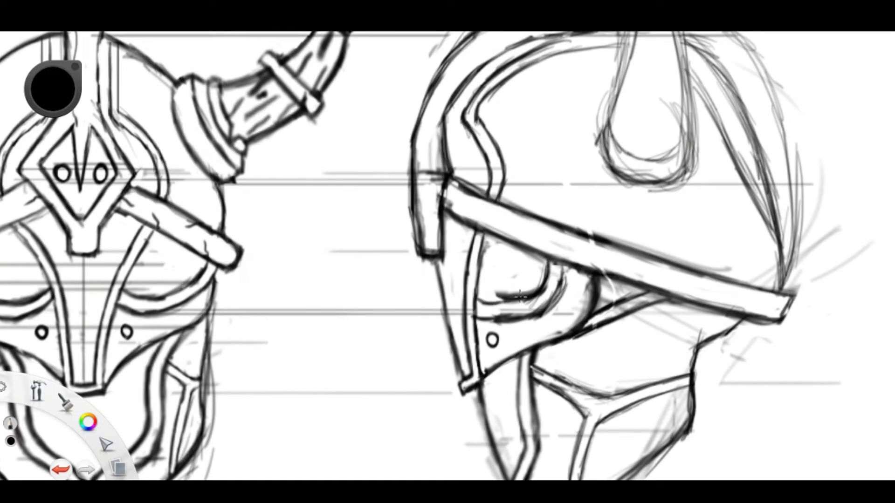
pyautogui.moveTo(565, 302); pyautogui.dragTo(451, 319)
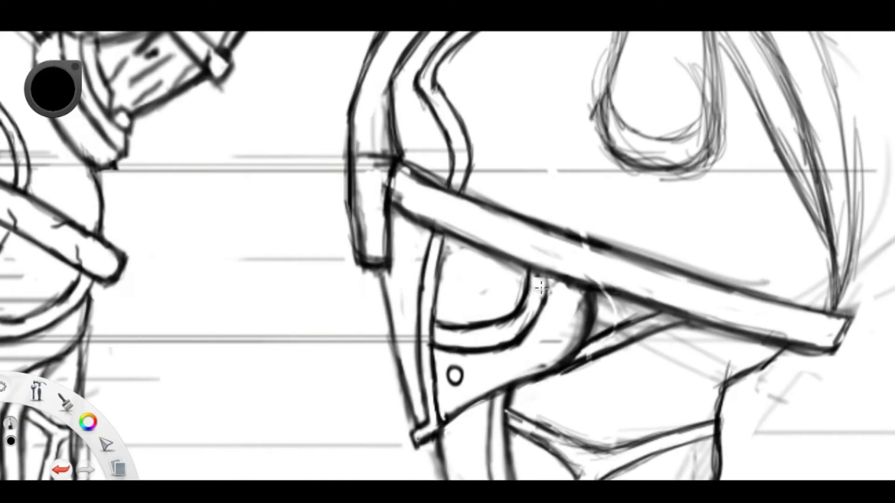
pyautogui.scroll(-5, 540, 287)
pyautogui.scroll(5, 516, 264)
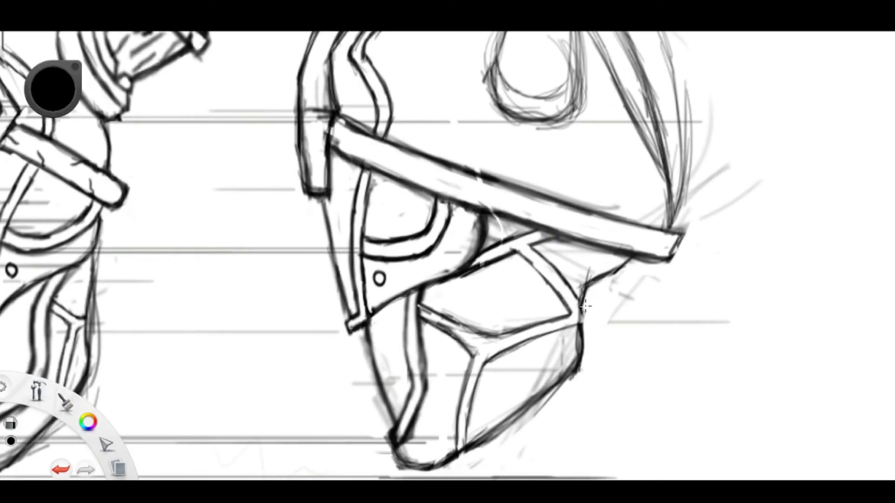
pyautogui.moveTo(585, 305)
pyautogui.mouseDown()
pyautogui.moveTo(556, 265)
pyautogui.moveTo(675, 206)
pyautogui.moveTo(434, 251)
pyautogui.moveTo(473, 352)
pyautogui.mouseUp()
pyautogui.moveTo(484, 288); pyautogui.dragTo(504, 274)
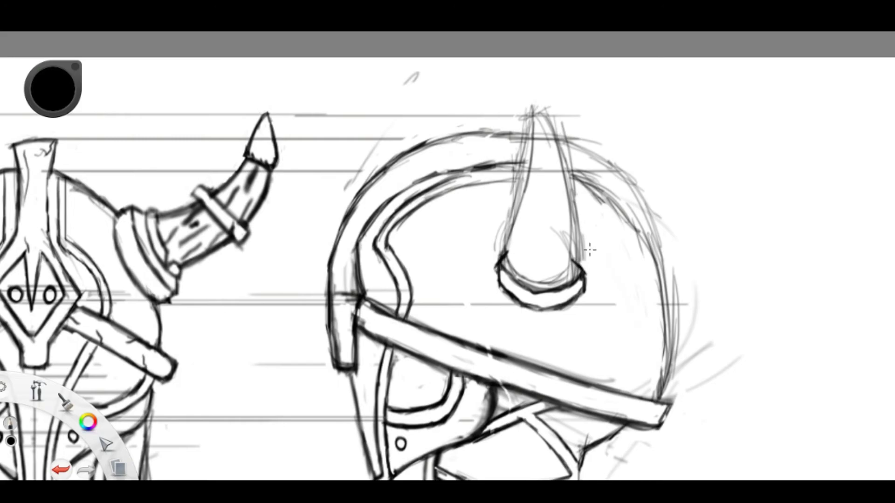
# - Rotate the canvas, ink the inner arc of the side helmet's horn, then refit the whole canvas
pyautogui.moveTo(492, 273); pyautogui.dragTo(510, 289)
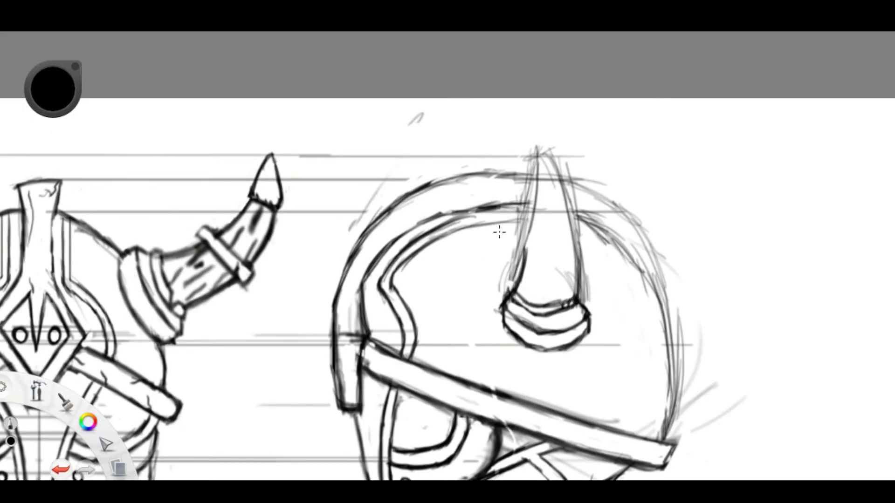
pyautogui.scroll(2, 544, 256)
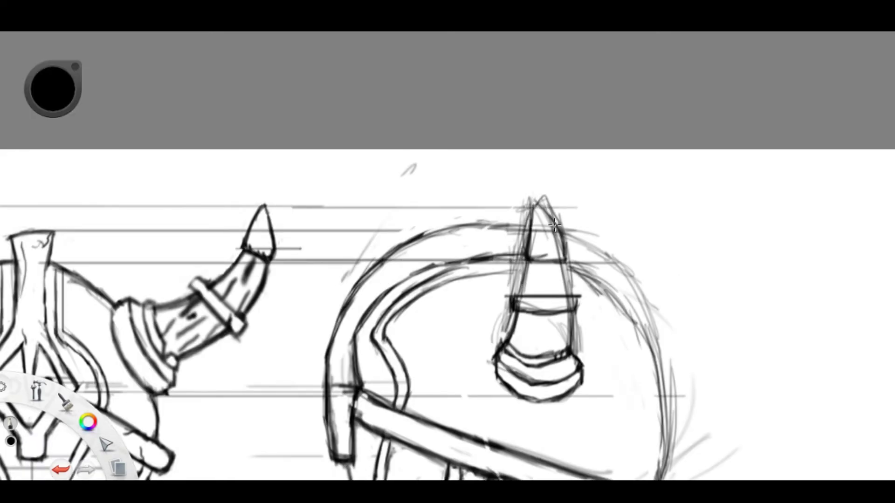
pyautogui.scroll(-3, 555, 225)
pyautogui.scroll(-5, 545, 157)
pyautogui.scroll(4, 603, 333)
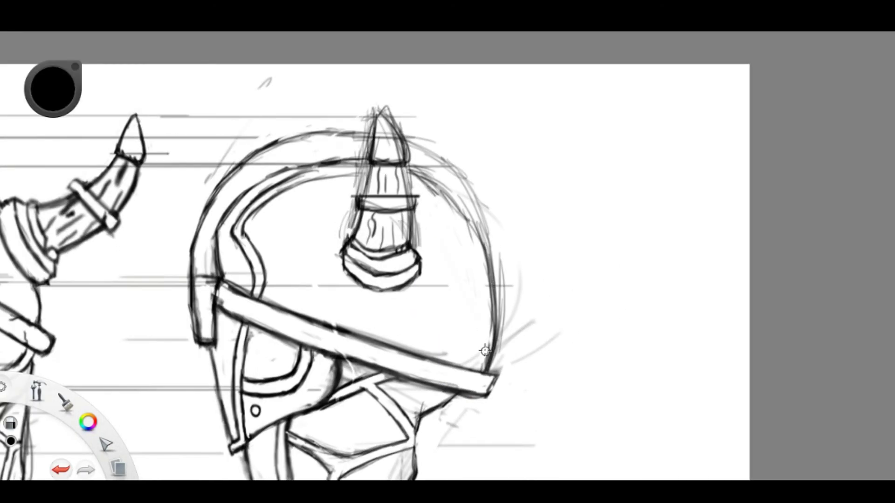
pyautogui.scroll(-1, 449, 256)
pyautogui.scroll(2, 318, 200)
pyautogui.moveTo(318, 200); pyautogui.dragTo(368, 254)
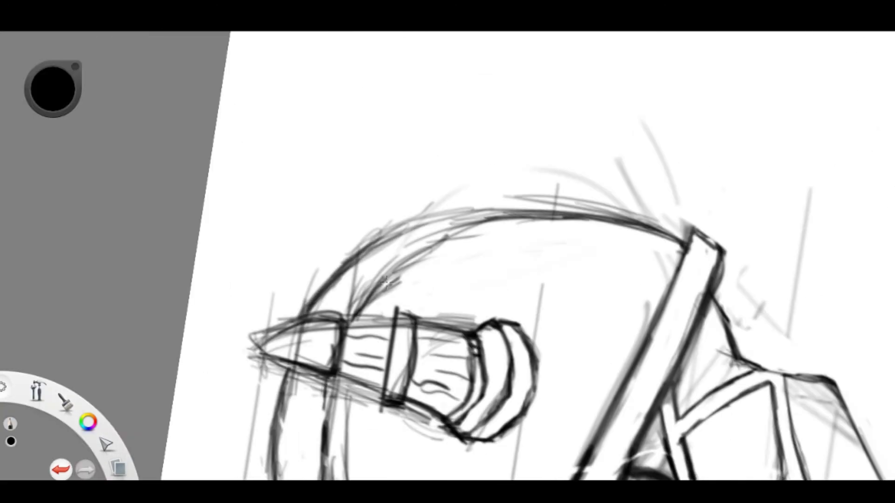
pyautogui.moveTo(349, 319); pyautogui.dragTo(489, 220)
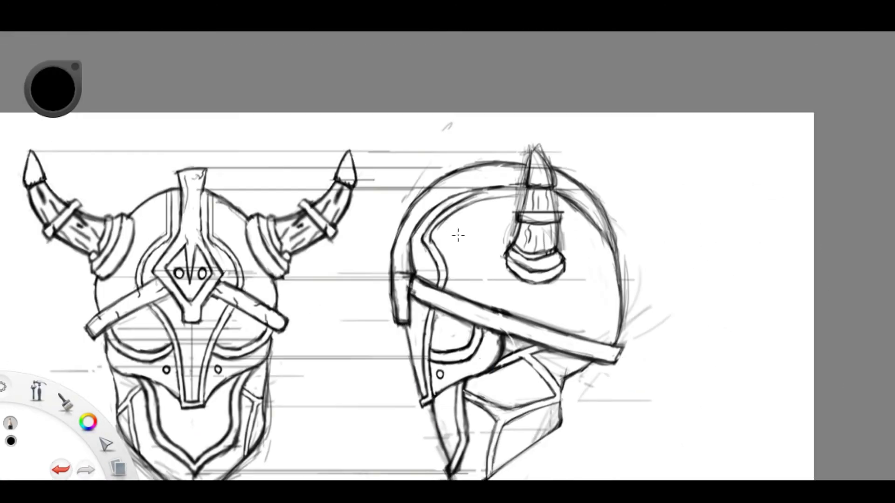
pyautogui.moveTo(458, 236); pyautogui.dragTo(371, 186)
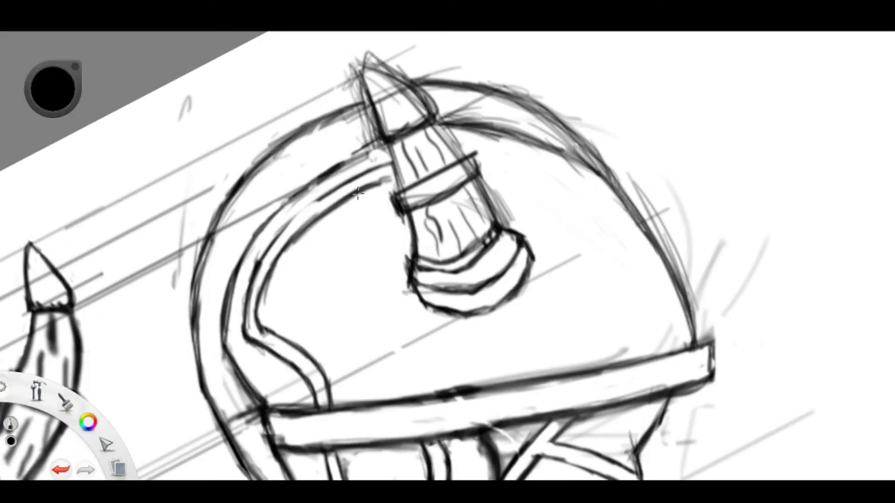
pyautogui.click(457, 215)
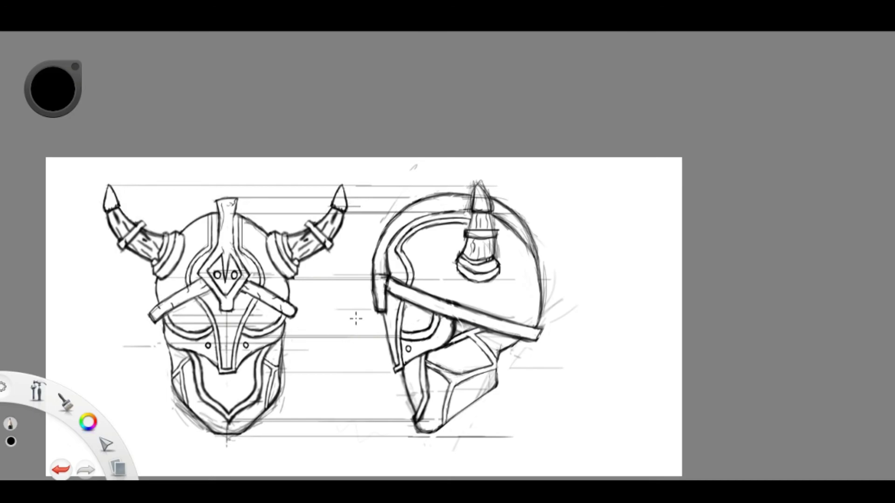
pyautogui.scroll(3, 356, 319)
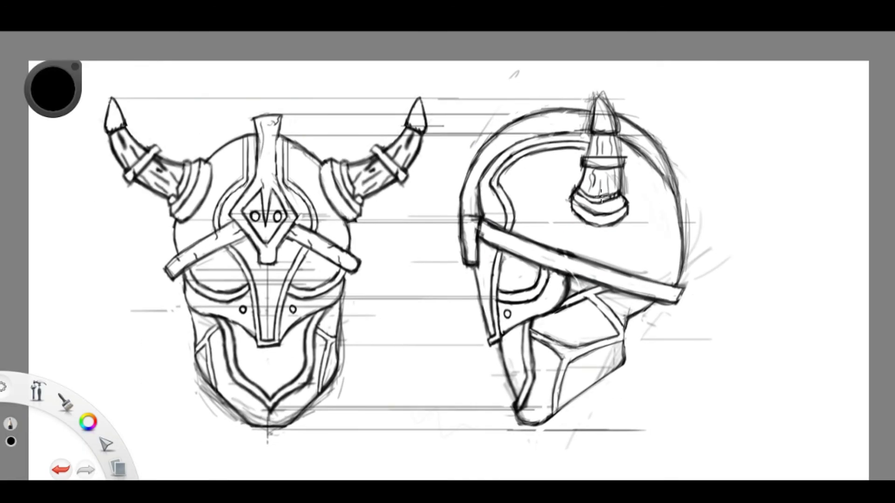
pyautogui.scroll(-2, 447, 270)
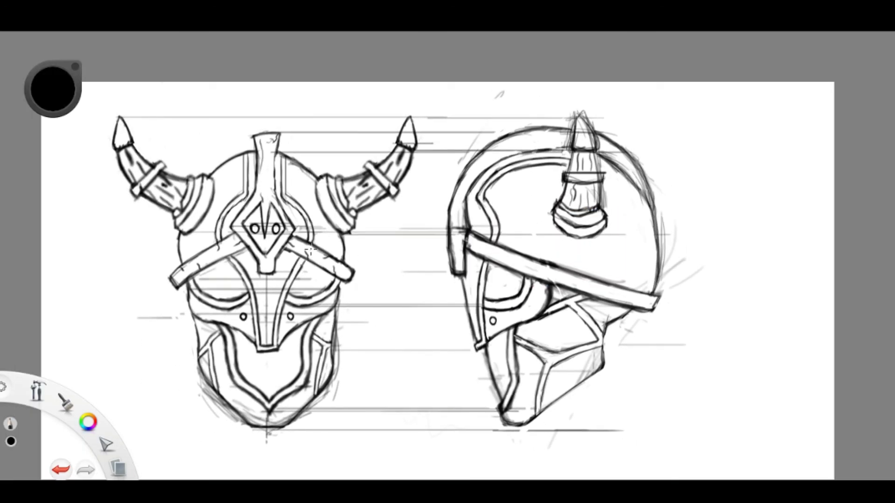
pyautogui.scroll(1, 447, 270)
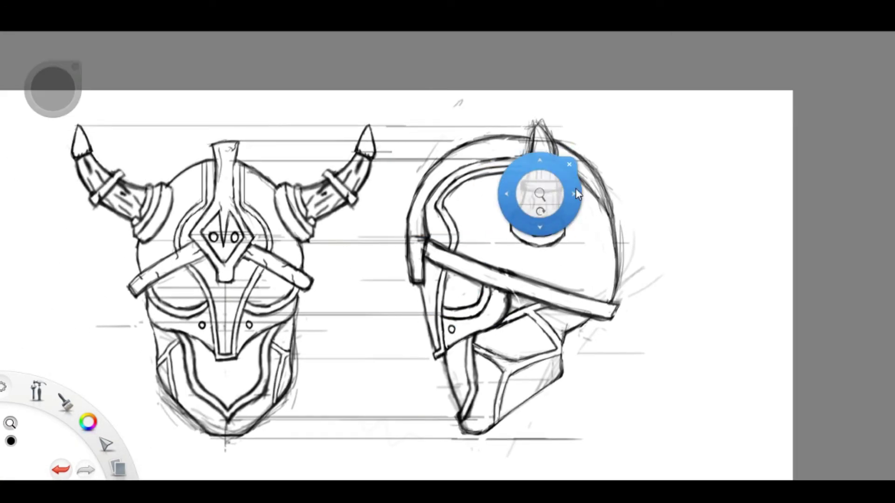
pyautogui.moveTo(540, 191)
pyautogui.mouseDown()
pyautogui.moveTo(510, 254)
pyautogui.moveTo(321, 236)
pyautogui.mouseUp()
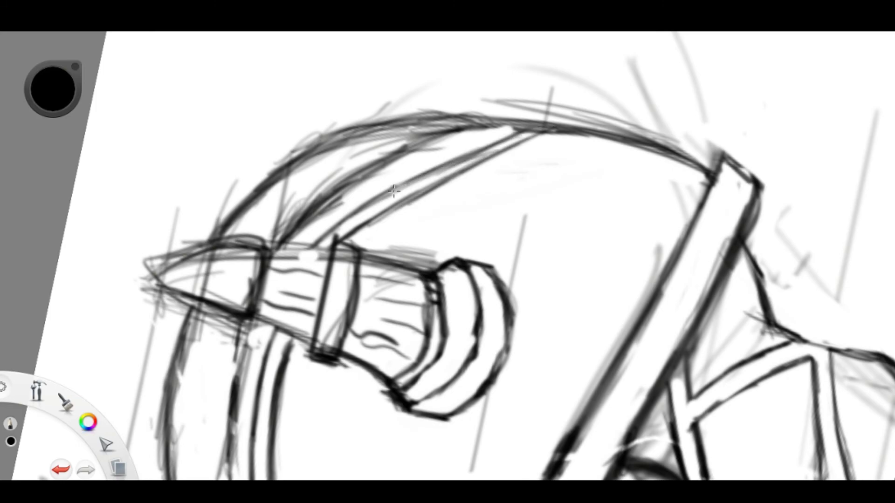
pyautogui.press('Home')
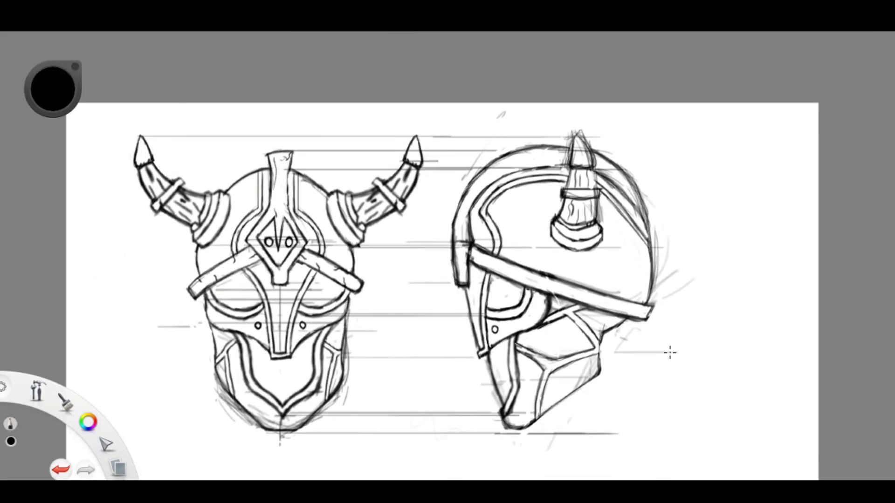
pyautogui.moveTo(420, 259)
pyautogui.mouseDown()
pyautogui.moveTo(455, 238)
pyautogui.moveTo(594, 316)
pyautogui.mouseUp()
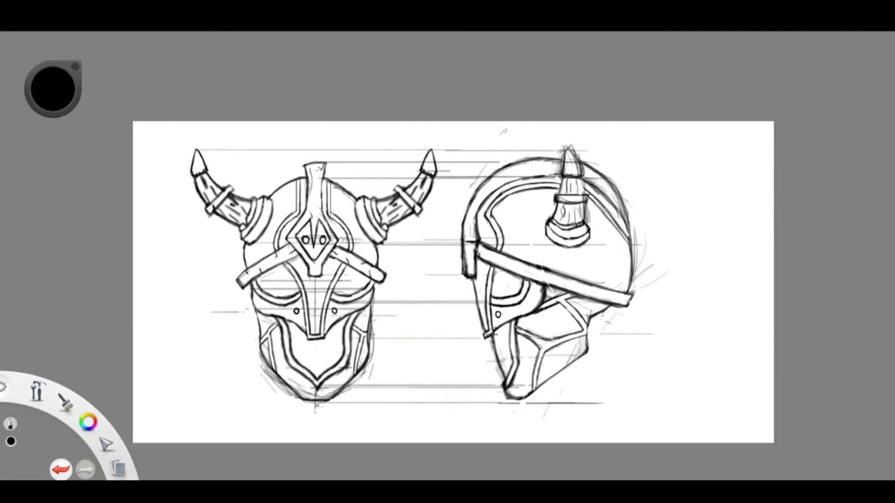
pyautogui.moveTo(456, 273); pyautogui.dragTo(471, 261)
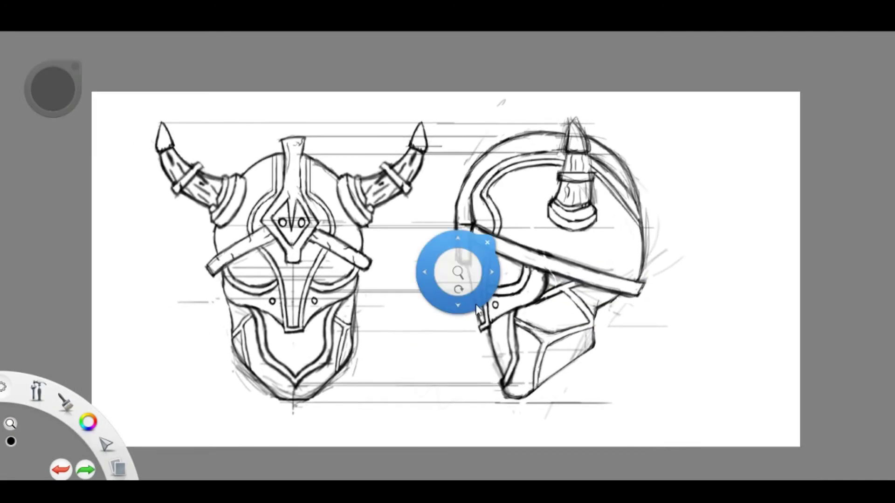